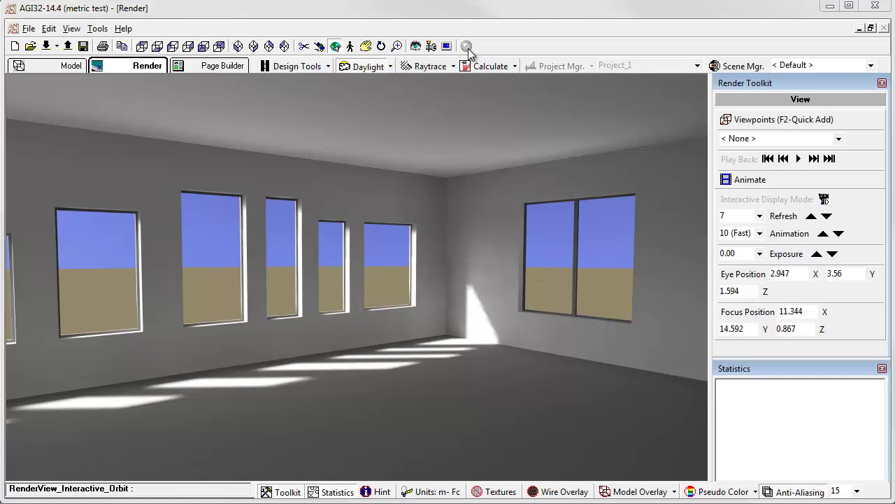
Step: Open AGi32's Program Data folder from the File System page of System Settings
left_click(467, 46)
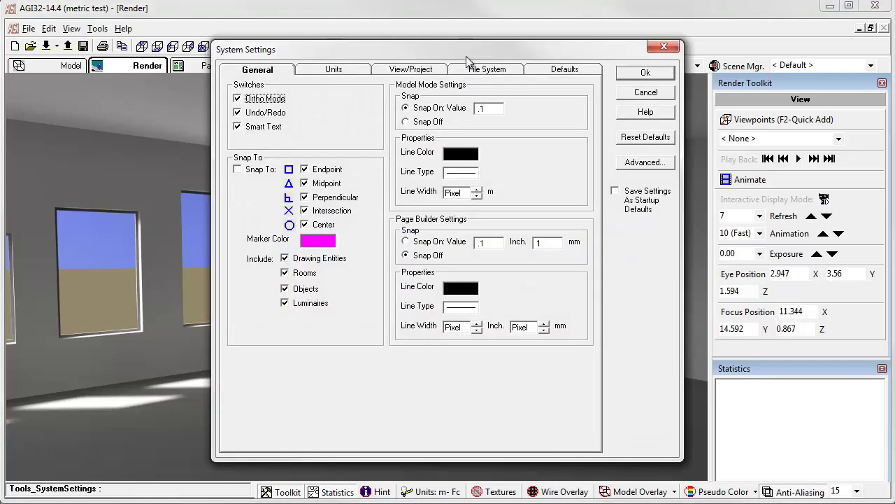
left_click(470, 70)
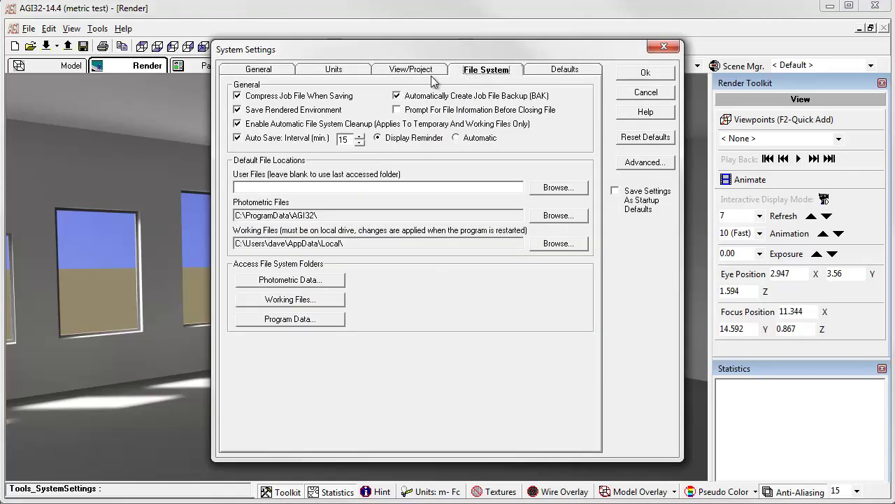
left_click(310, 320)
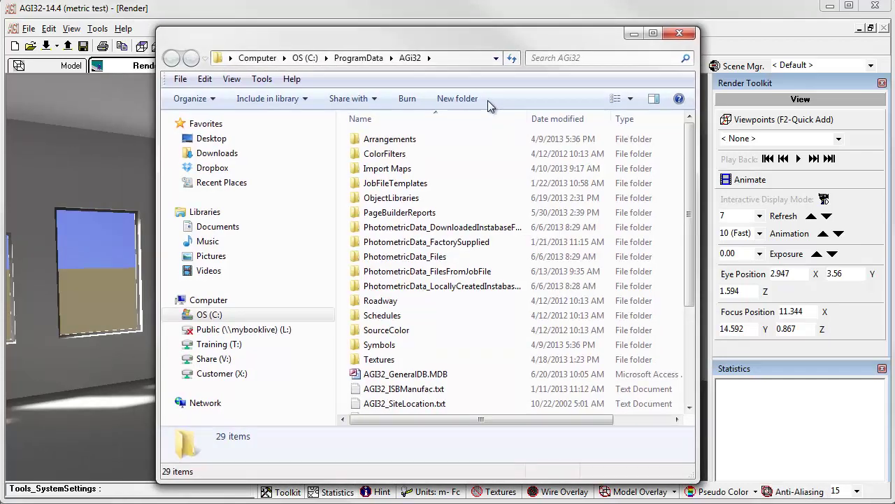
Step: Open ObjectLibraries and browse the Fixtures, Vehicles and Trees and Shrubs OBL files
left_click(391, 198)
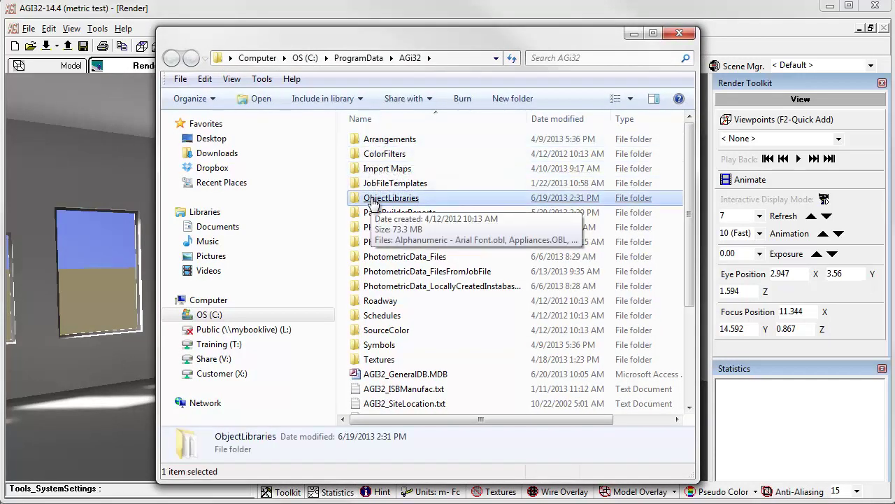
double_click(391, 198)
left_click(391, 198)
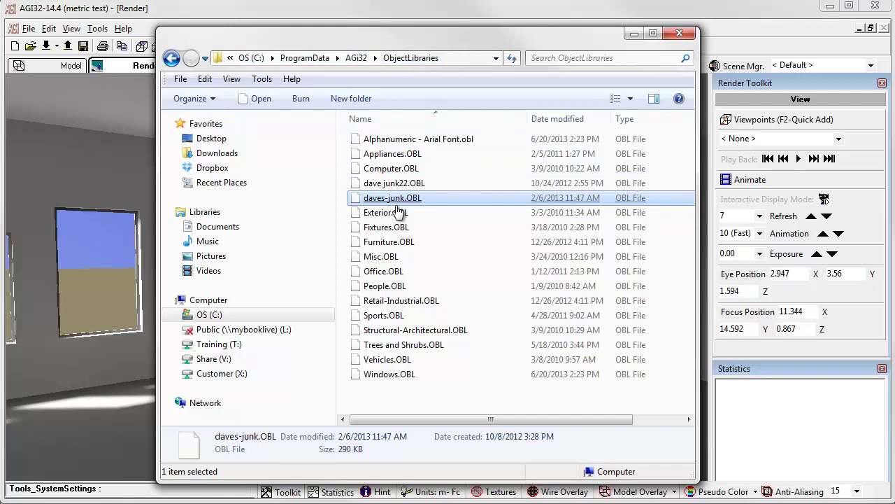
left_click(396, 228)
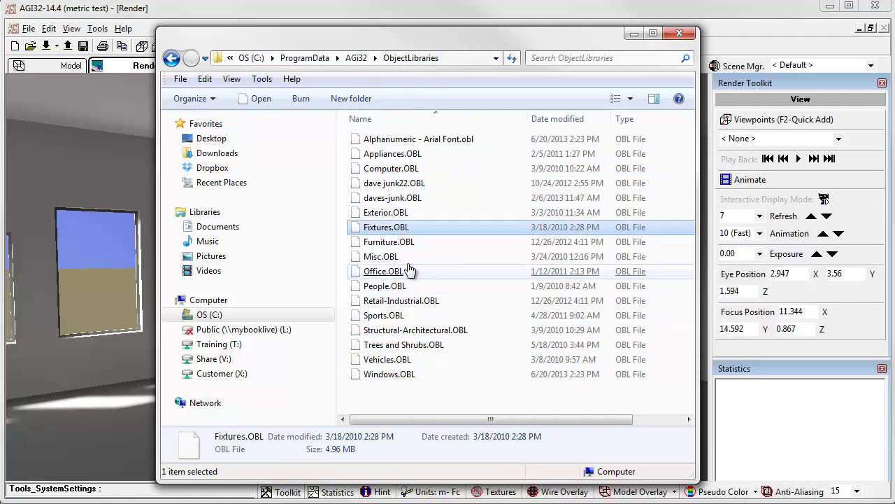
left_click(404, 359)
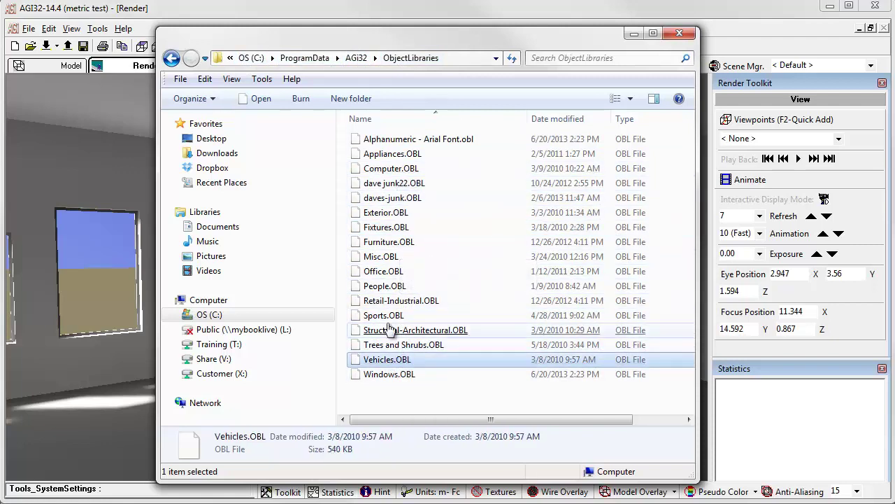
left_click(396, 345)
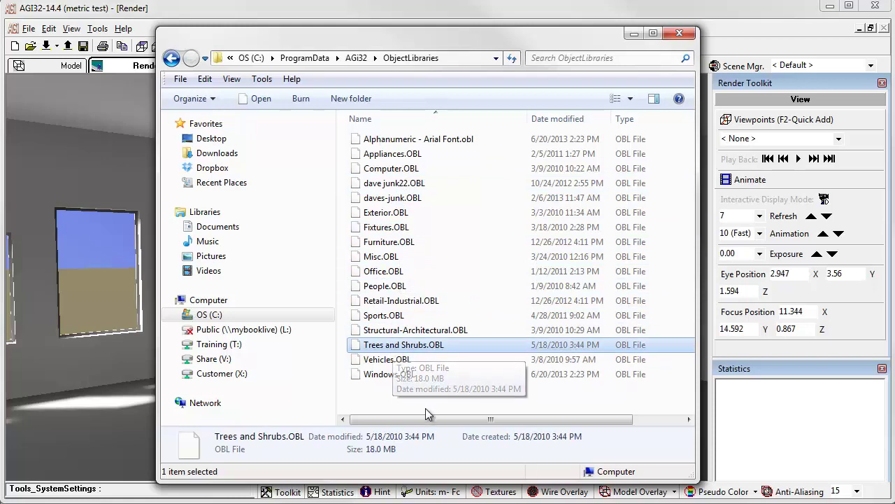
Step: Try opening Windows.OBL, dismiss the can't-open message, and close Explorer
left_click(394, 378)
double_click(393, 378)
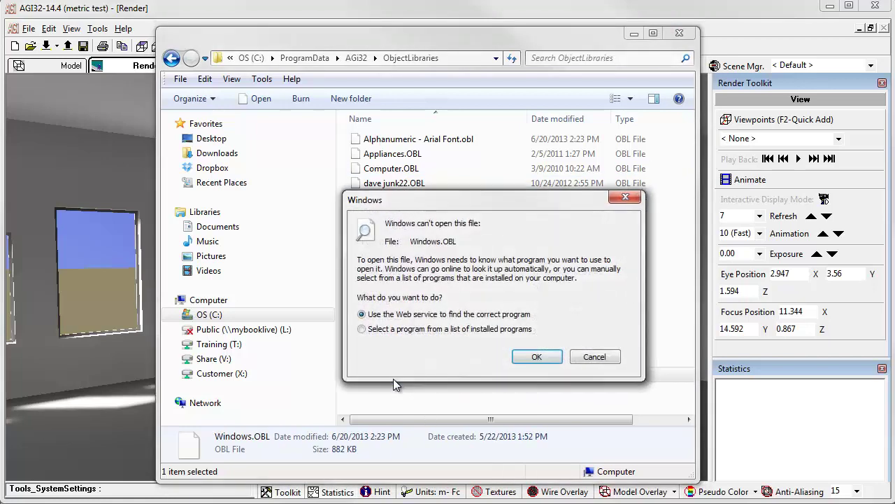
left_click(593, 357)
left_click(594, 364)
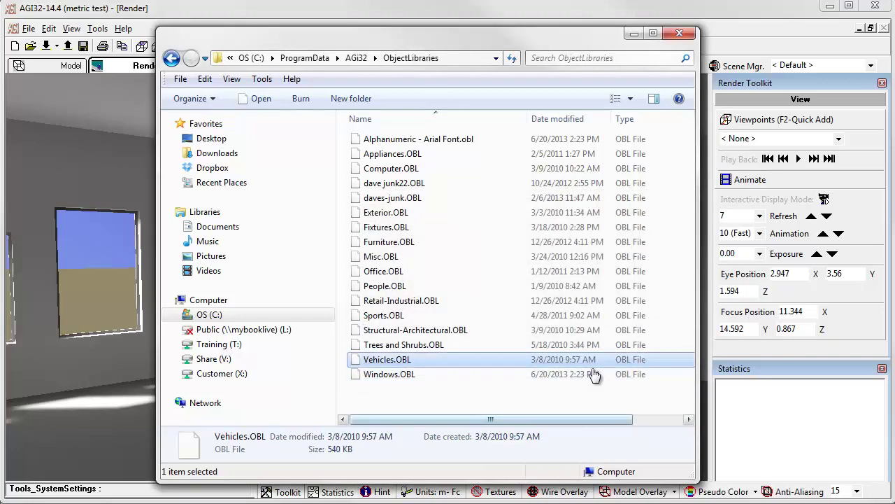
left_click(679, 34)
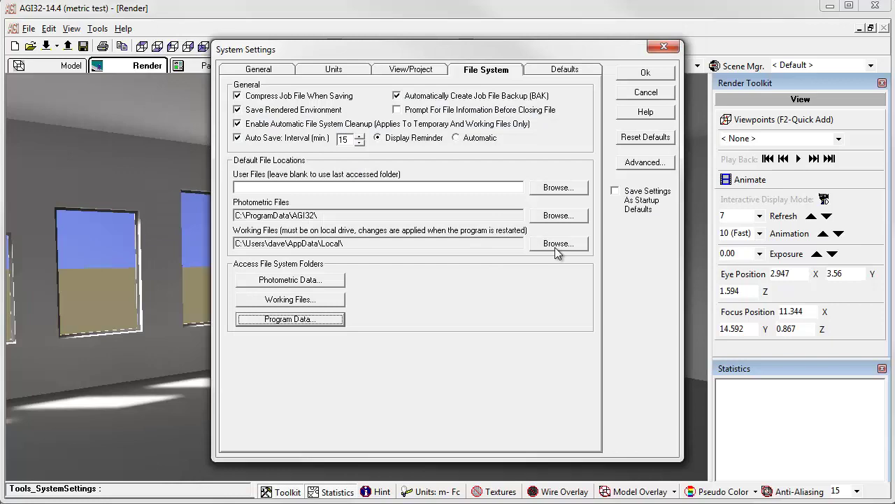
Step: Cancel System Settings, walk into the daylit room, and turn on Anti-Aliasing
left_click(656, 91)
left_click_drag(363, 275, 366, 391)
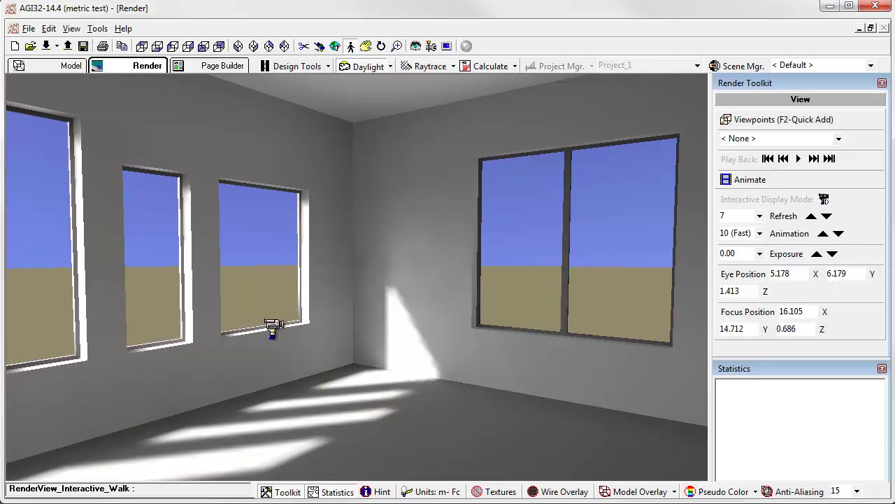
left_click_drag(298, 356, 225, 367)
left_click(791, 491)
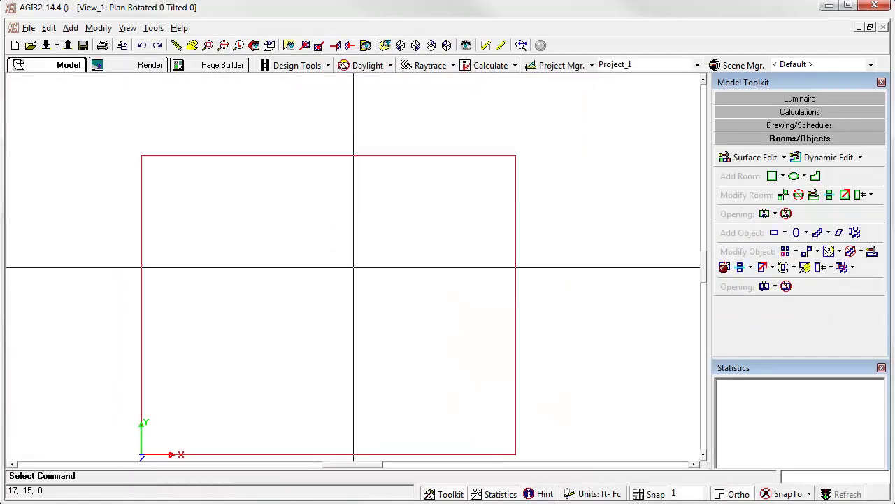
Step: Pan the plan and display the room's North elevation
middle_click_drag(353, 267, 379, 255)
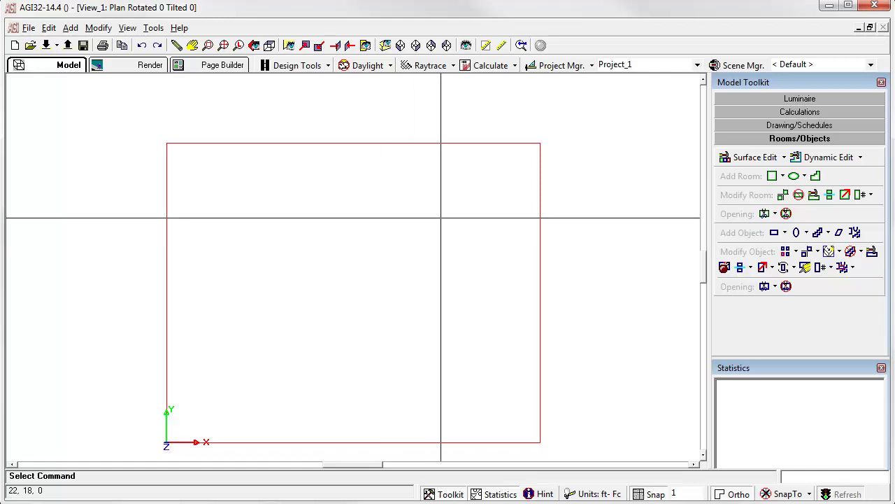
left_click(305, 46)
left_click(340, 132)
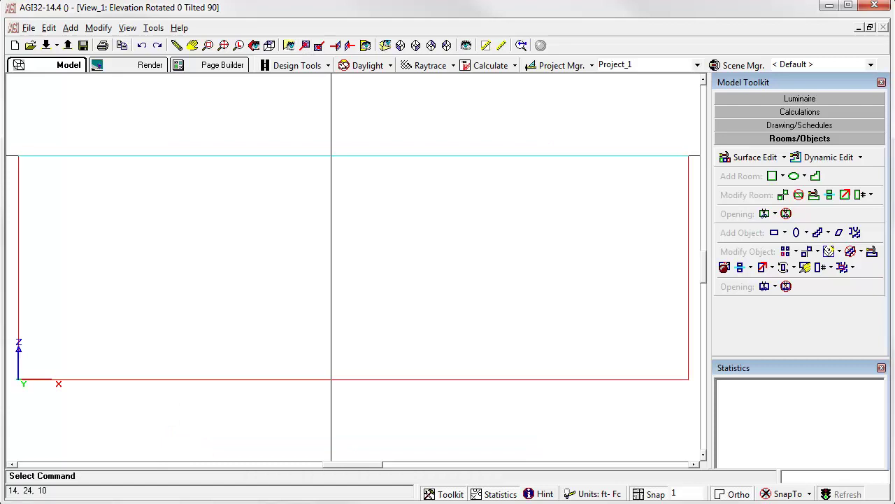
Step: Select Comm Window 30x72x5d from the Windows object library and confirm it
left_click(855, 233)
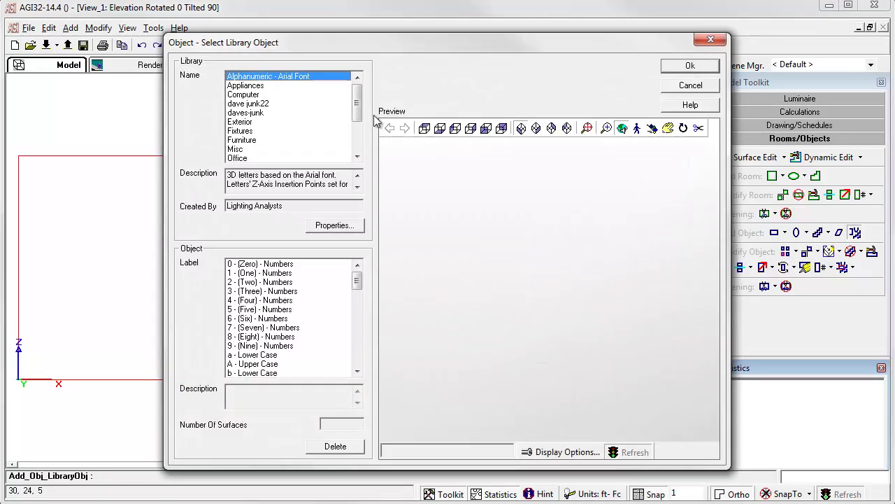
left_click_drag(362, 112, 359, 155)
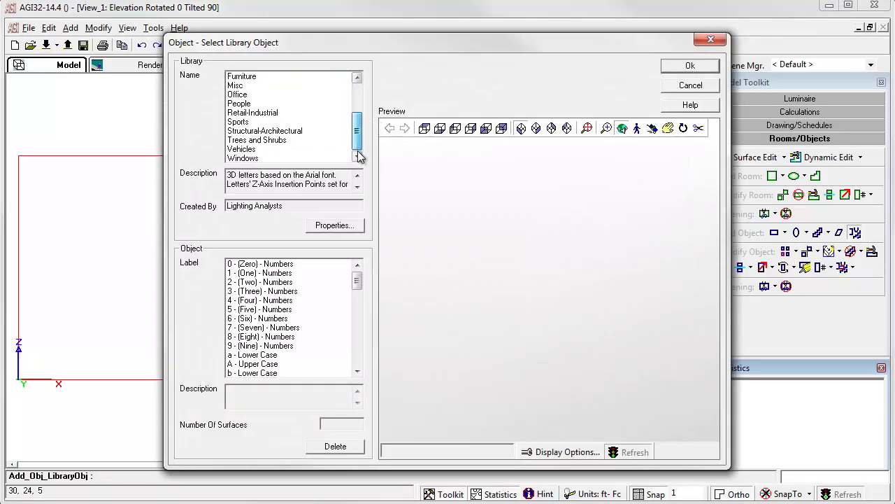
left_click(250, 159)
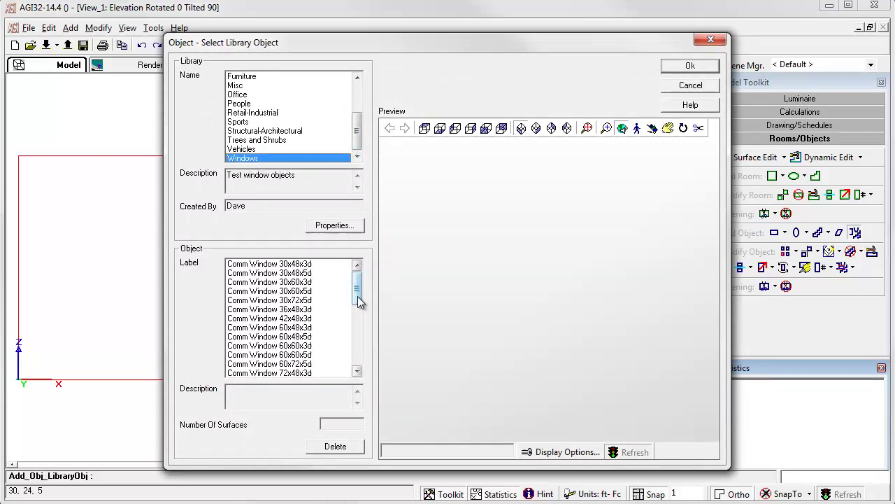
left_click_drag(358, 290, 356, 347)
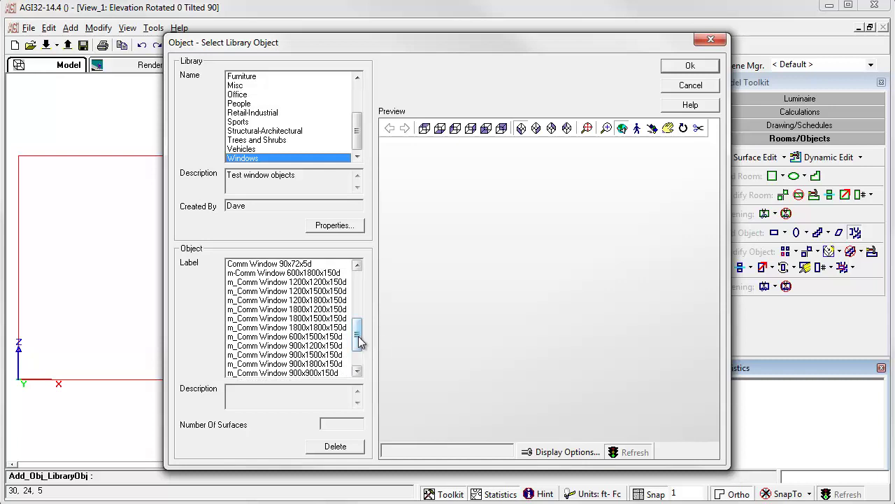
left_click_drag(359, 340, 357, 289)
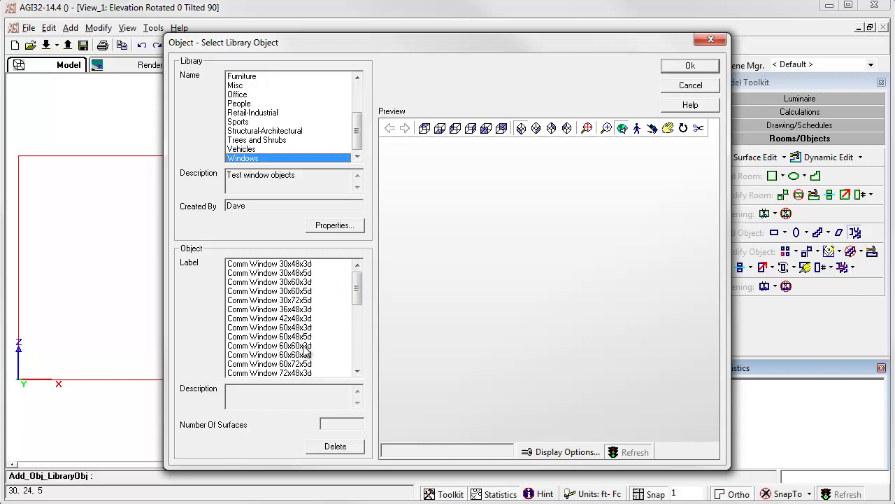
left_click(294, 299)
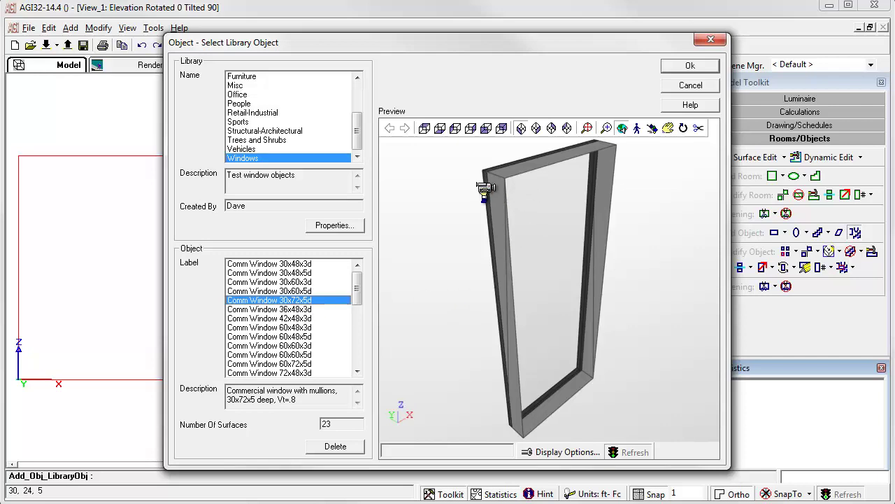
left_click(684, 68)
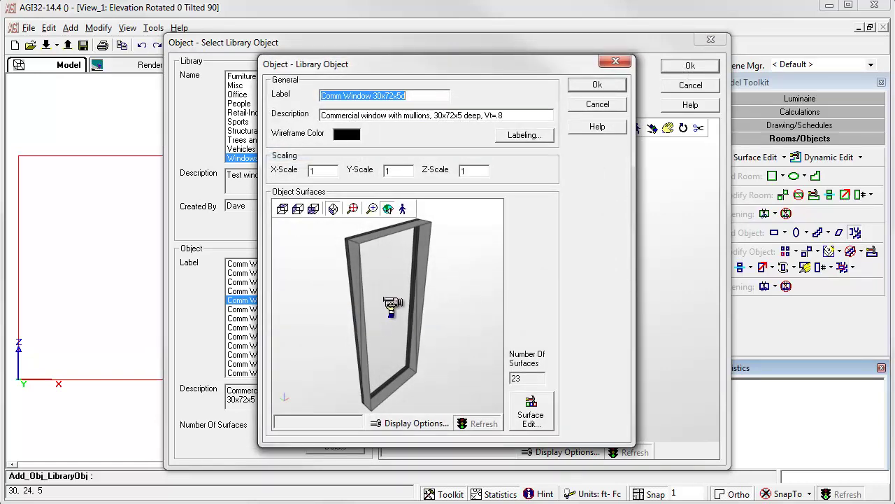
Step: Verify the window glass is Daylight Transition Glass with 0.8 transparency
left_click(526, 420)
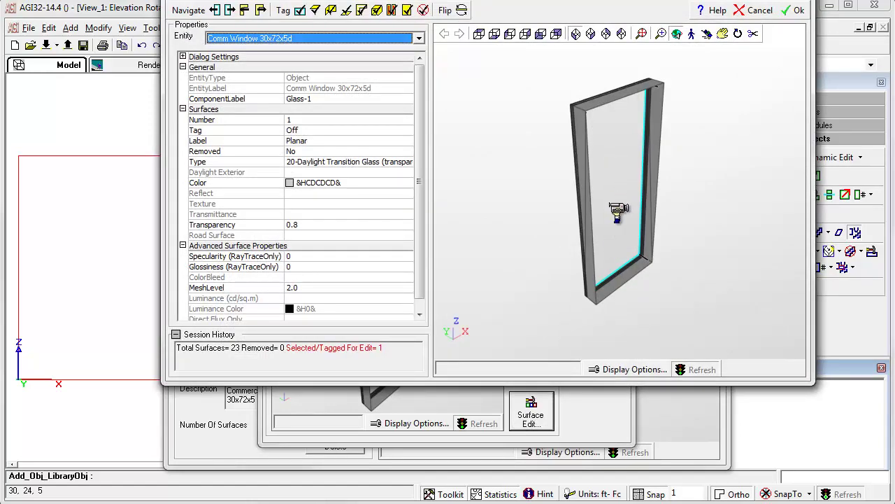
left_click(306, 224)
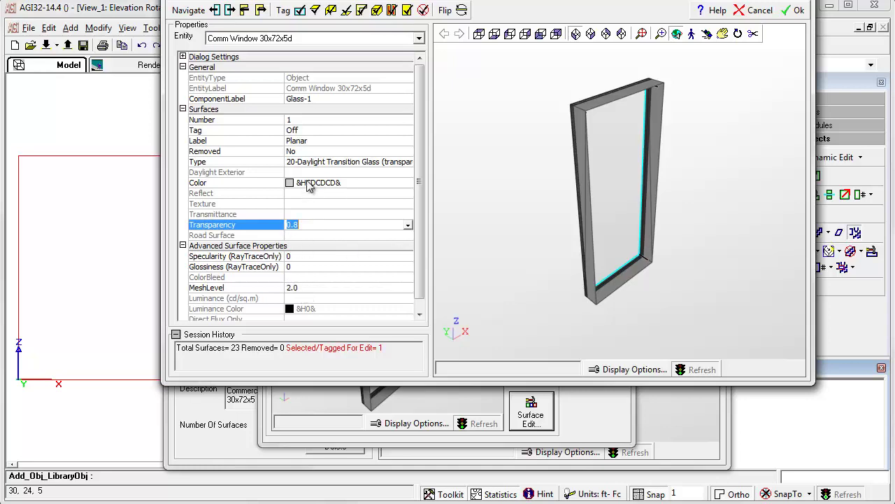
left_click(794, 11)
Step: Place two Comm Window 30x72x5d windows side by side at the north wall's left end
left_click(605, 87)
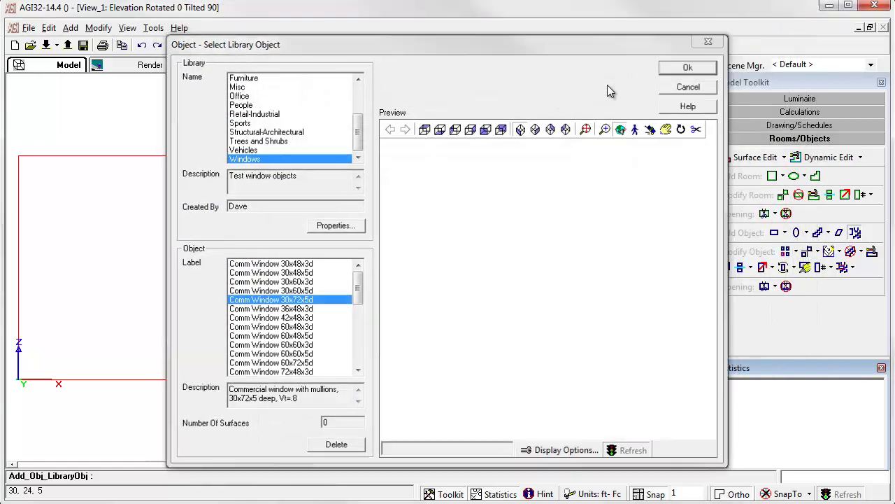
left_click(688, 68)
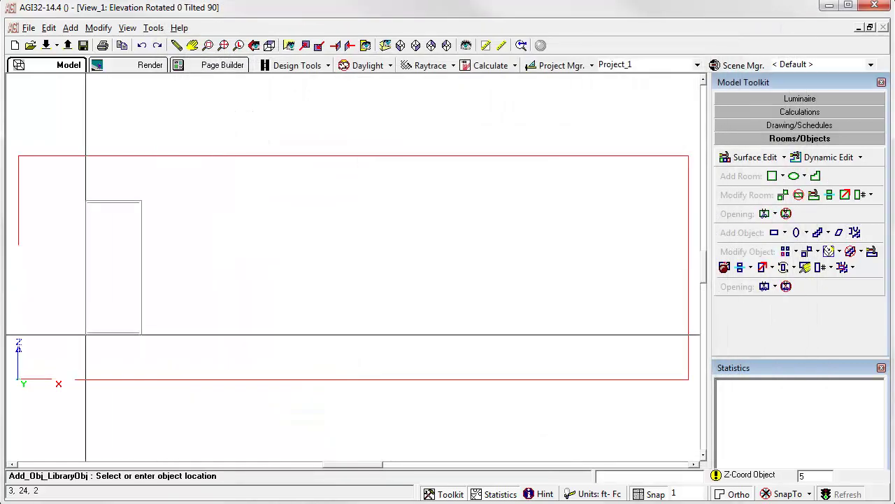
left_click(86, 334)
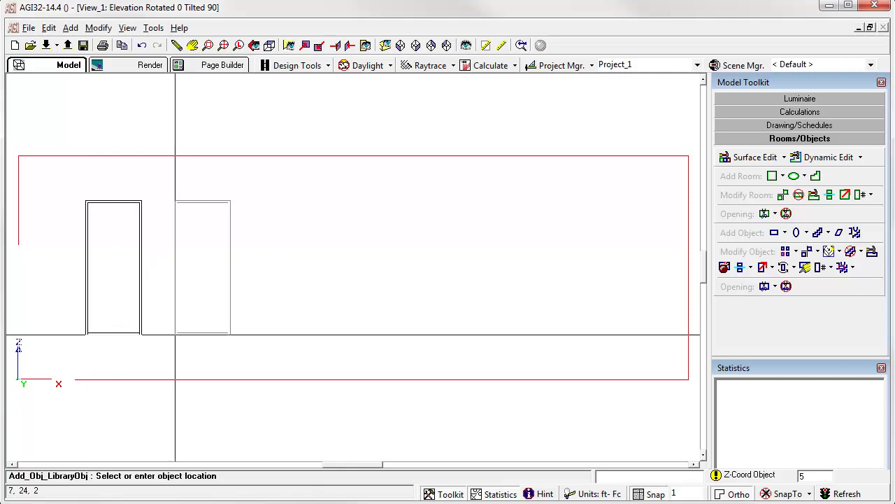
left_click(175, 335)
key("Escape")
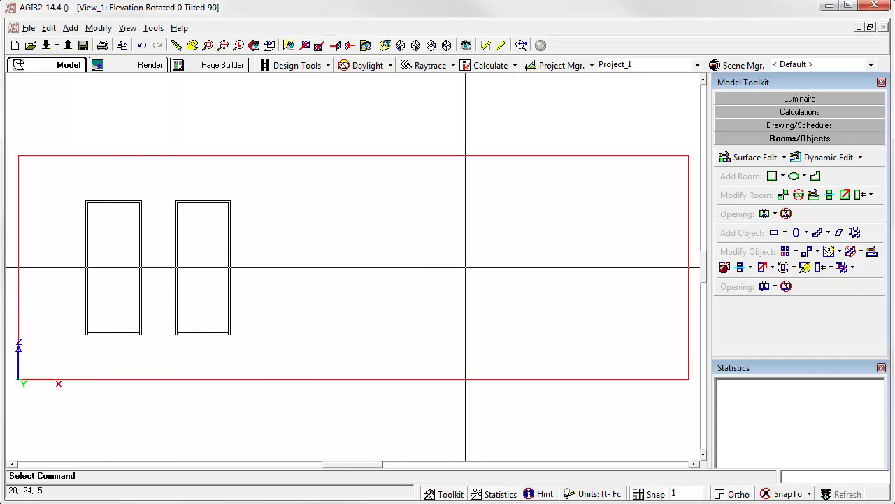
Step: Cut a wall opening in Wall_3 around the left window, with no insert
left_click(765, 214)
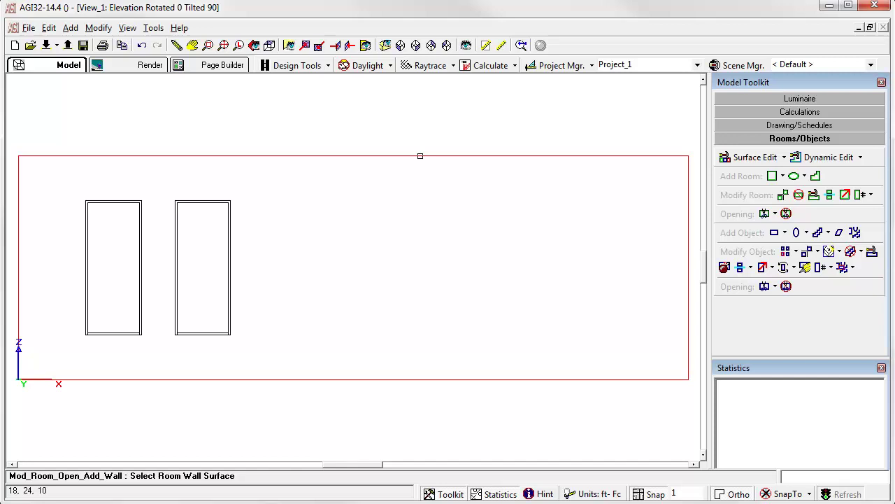
left_click(420, 155)
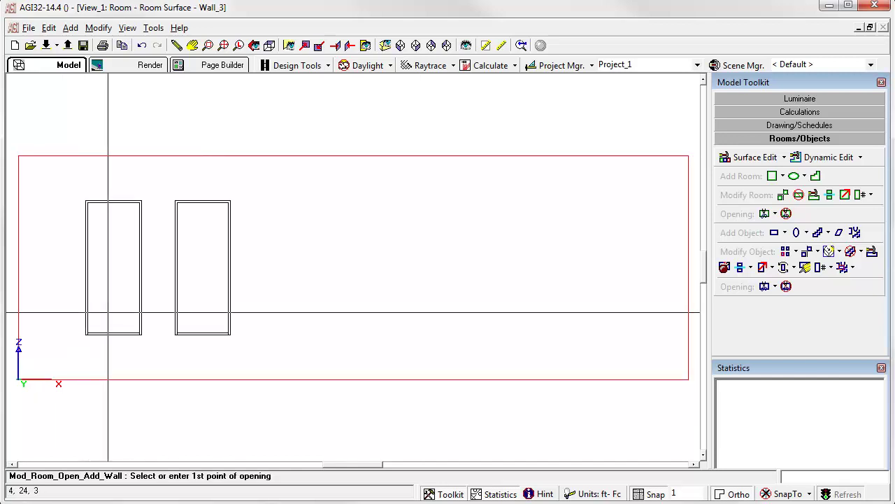
scroll(108, 312, "up", 5)
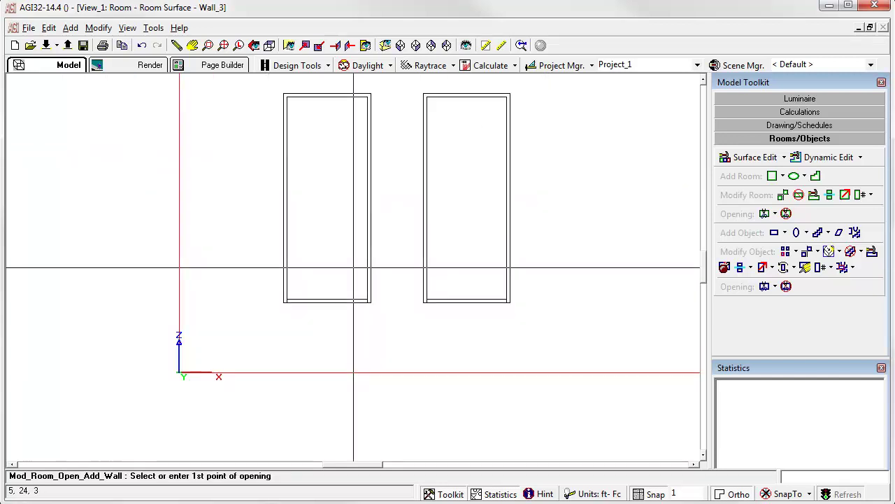
left_click(354, 302)
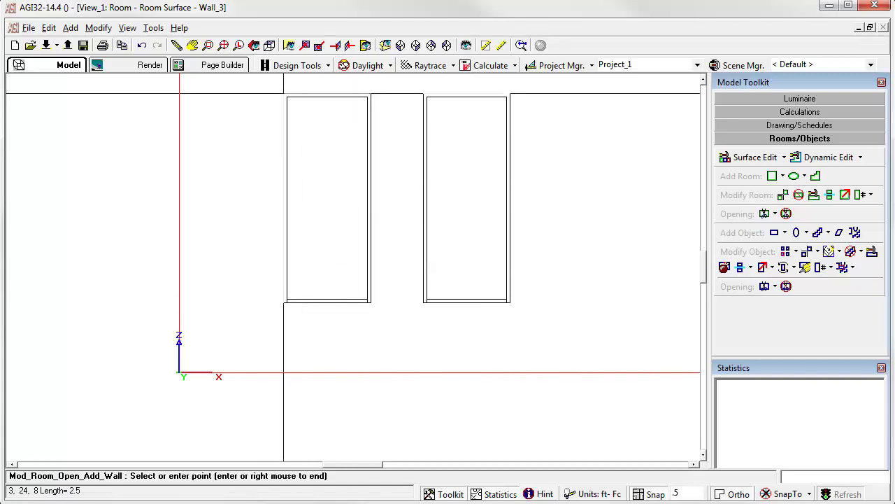
left_click(283, 93)
right_click(270, 151)
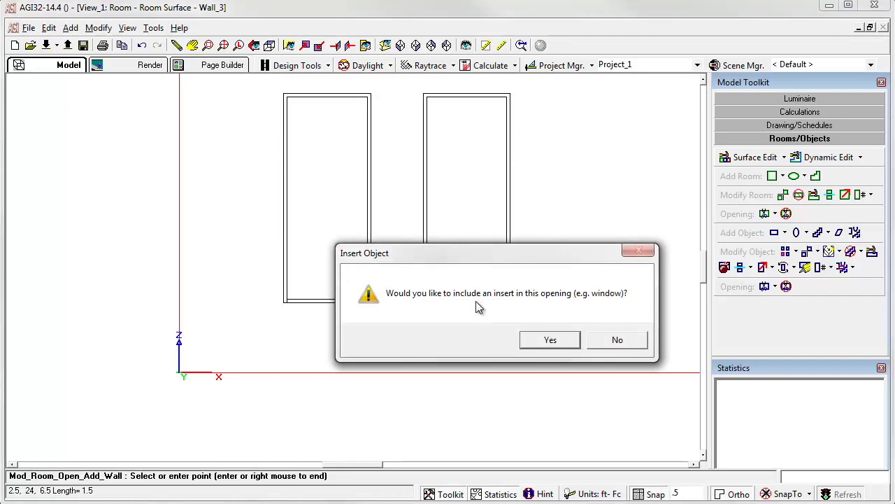
left_click(622, 339)
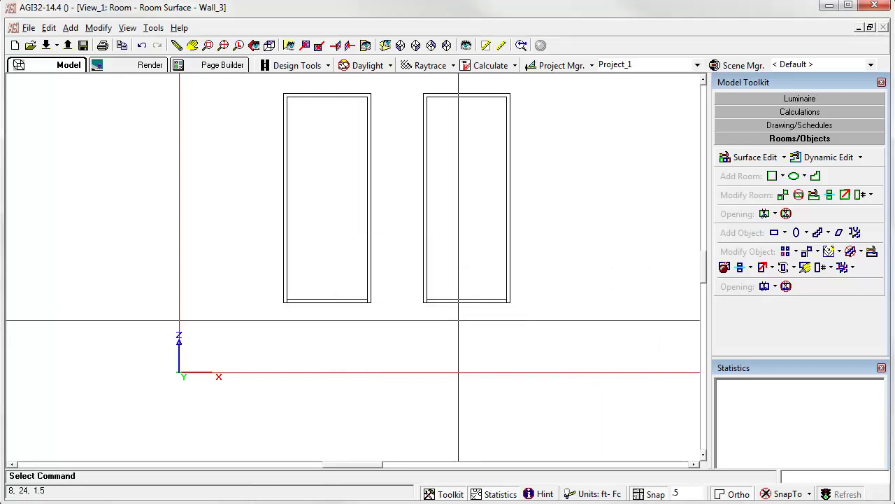
Step: Cut a second opening around the right window, also without an insert
left_click(764, 214)
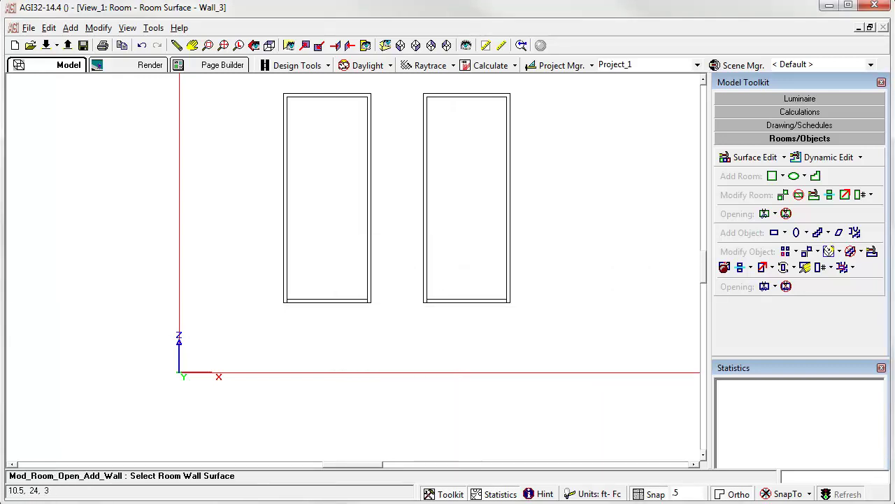
left_click(450, 296)
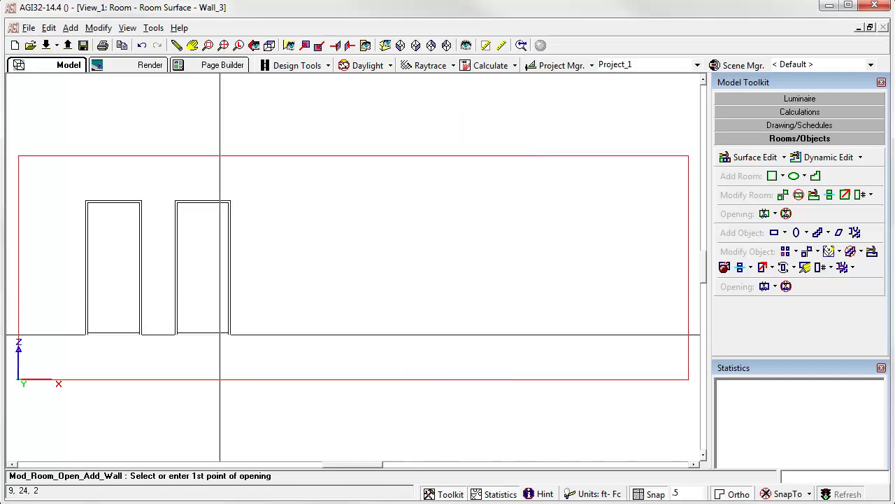
scroll(353, 267, "up", 3)
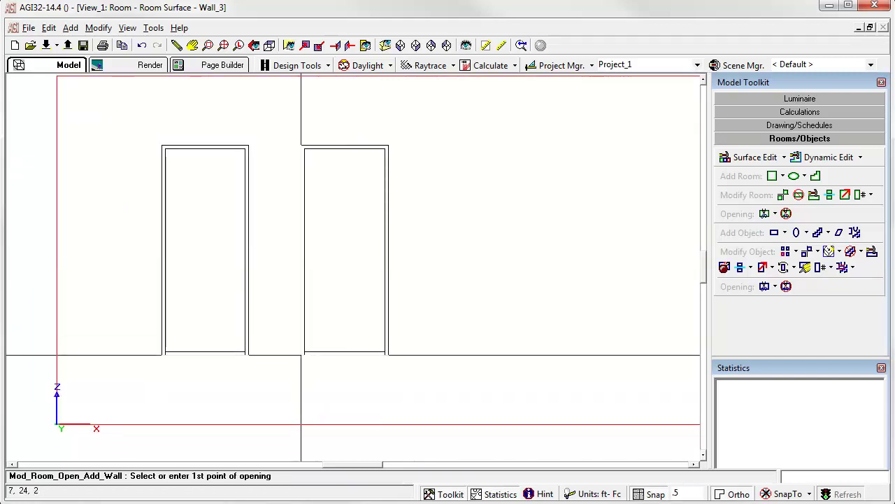
left_click(301, 355)
left_click(388, 354)
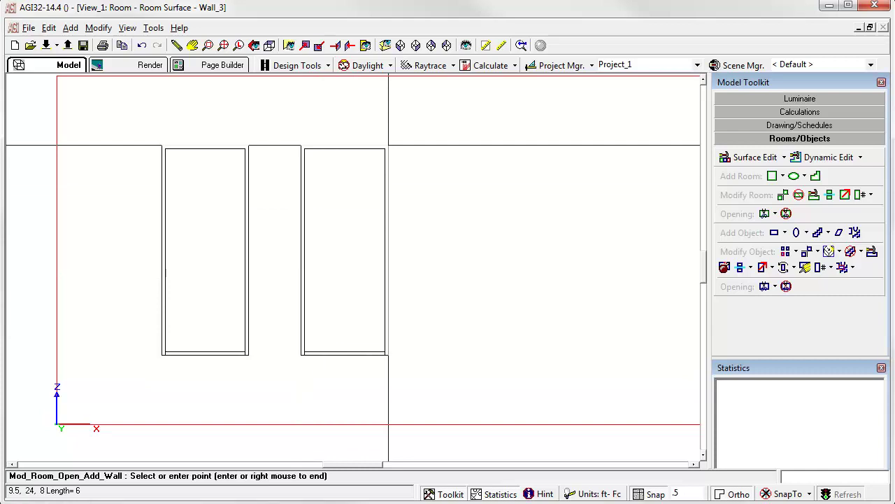
left_click(389, 145)
left_click(301, 145)
right_click(301, 145)
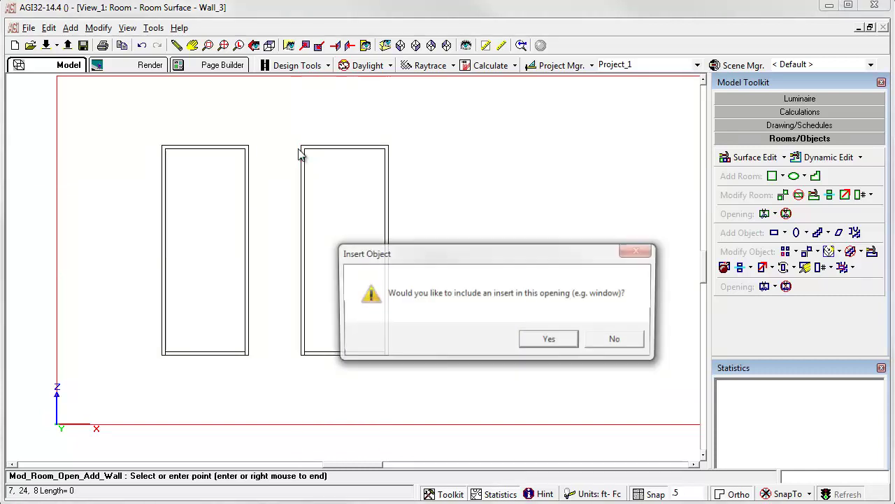
left_click(614, 339)
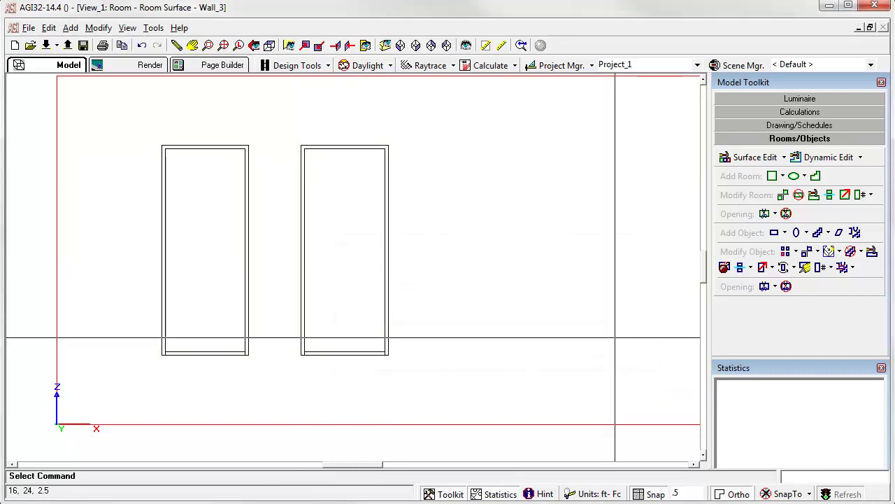
scroll(354, 266, "down", 2)
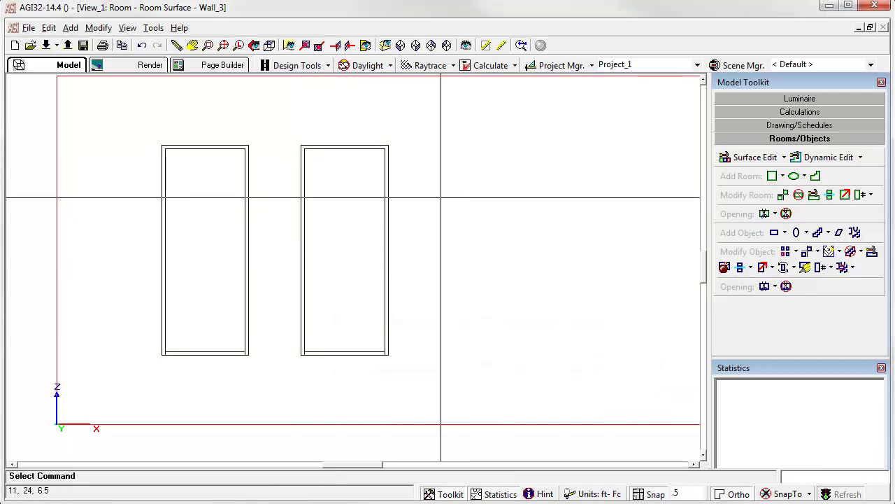
Step: In the render view, enable daylighting and set the site to Roswell, NM
left_click(149, 68)
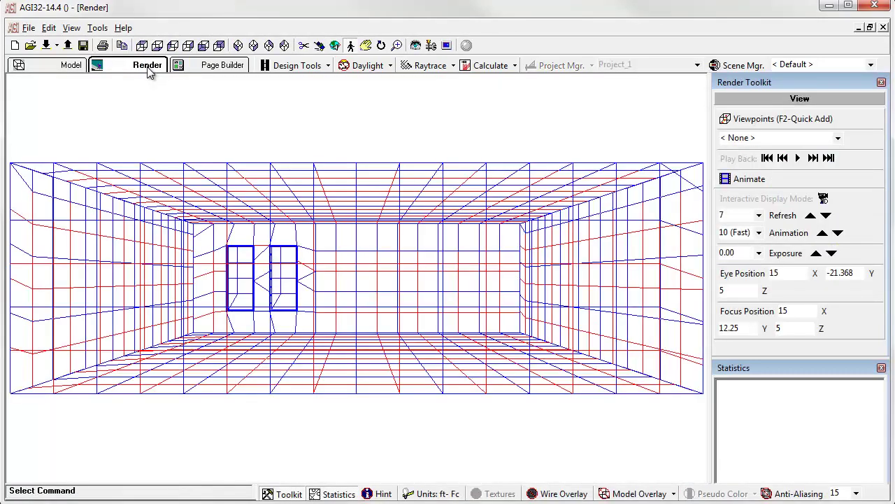
left_click_drag(231, 306, 124, 167)
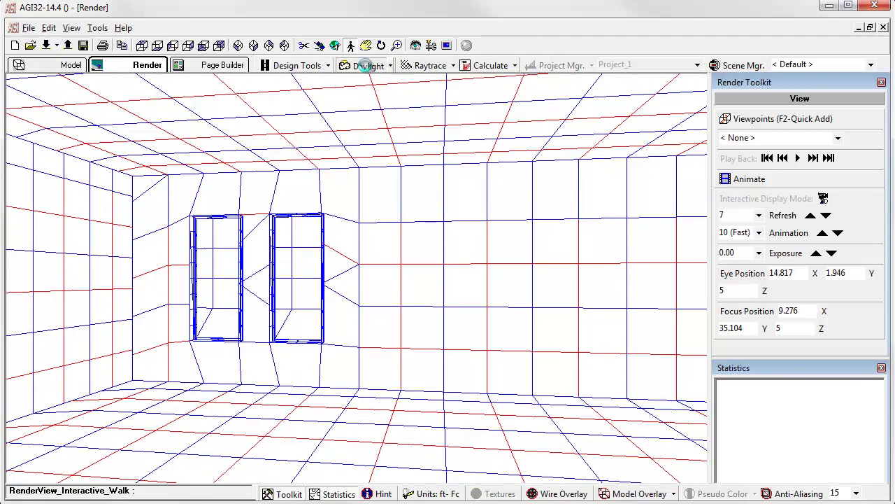
left_click(368, 67)
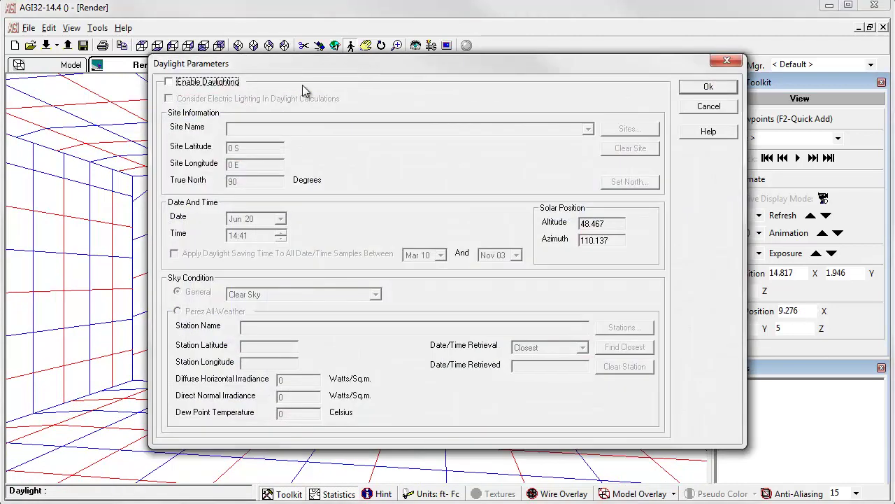
left_click(207, 81)
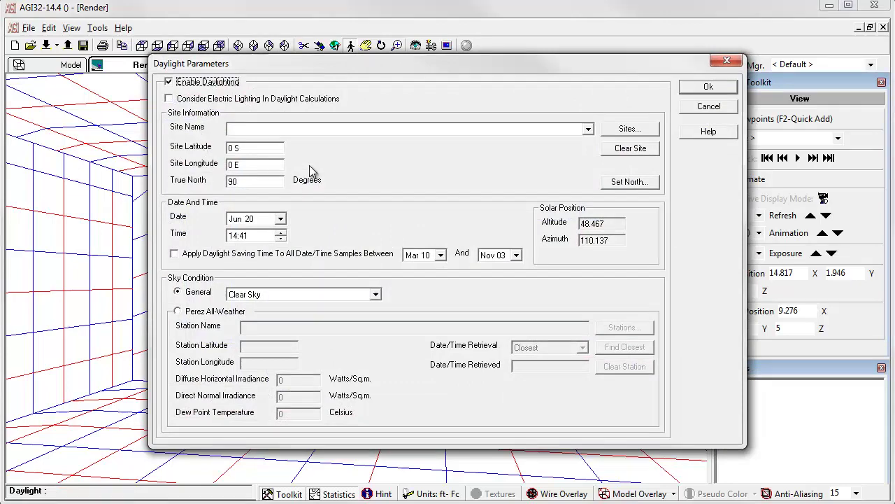
left_click(639, 135)
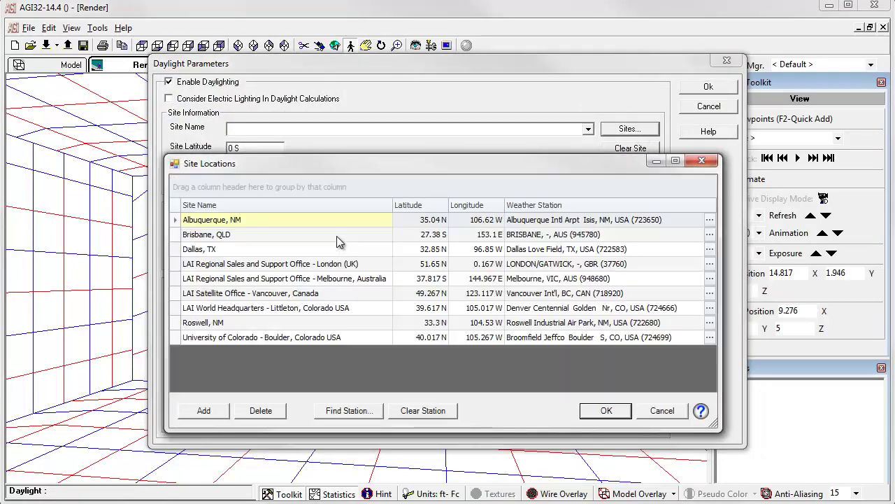
left_click(190, 323)
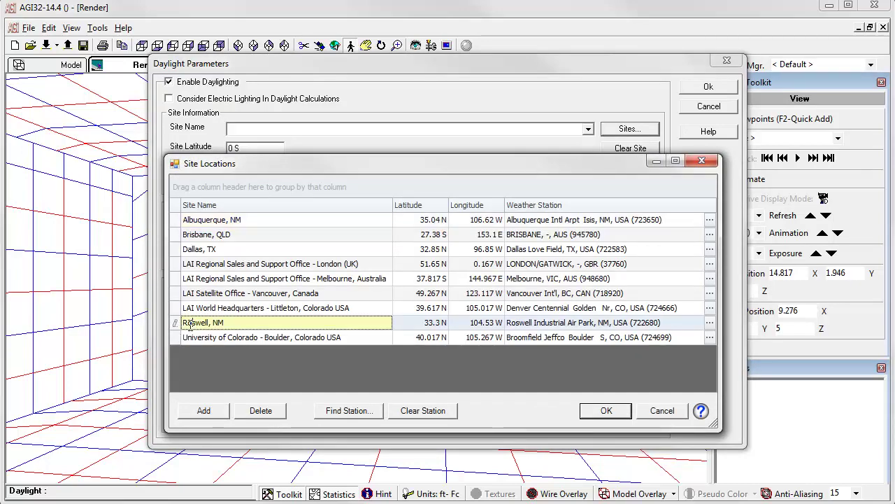
left_click(605, 411)
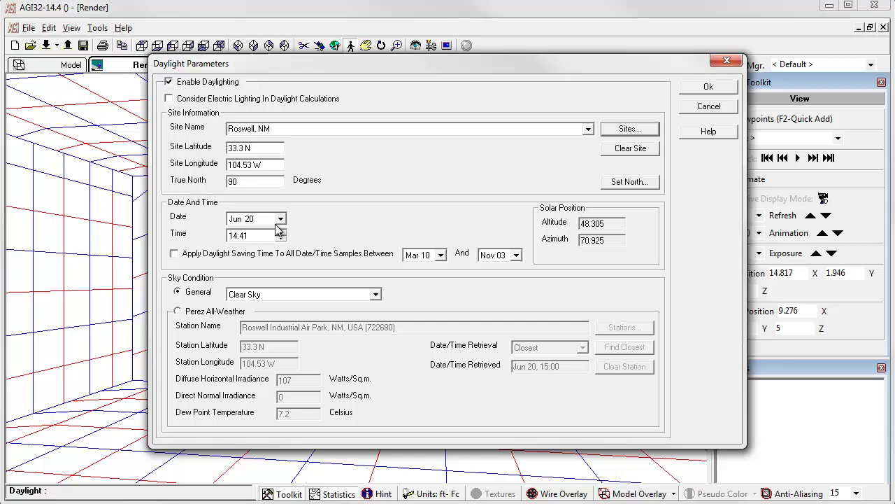
Step: Set Jun 20 at 10:41, True North 270 and a Perez All-Weather sky, then apply
left_click(282, 234)
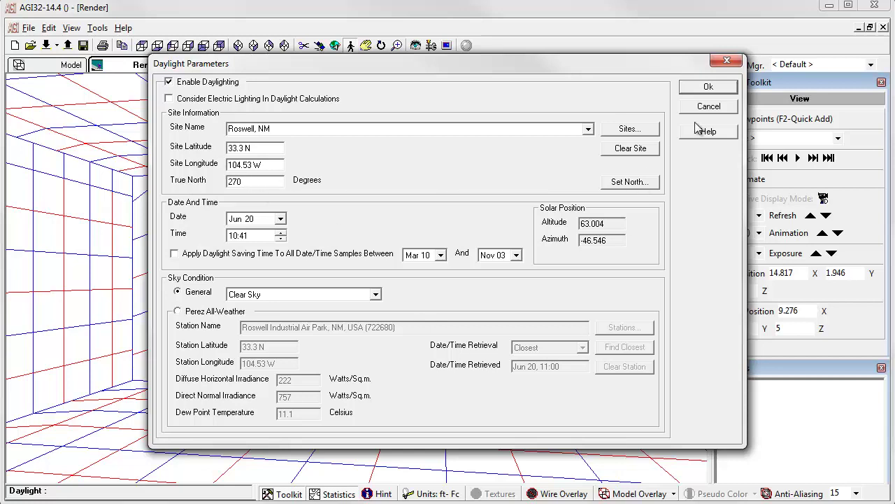
left_click(208, 312)
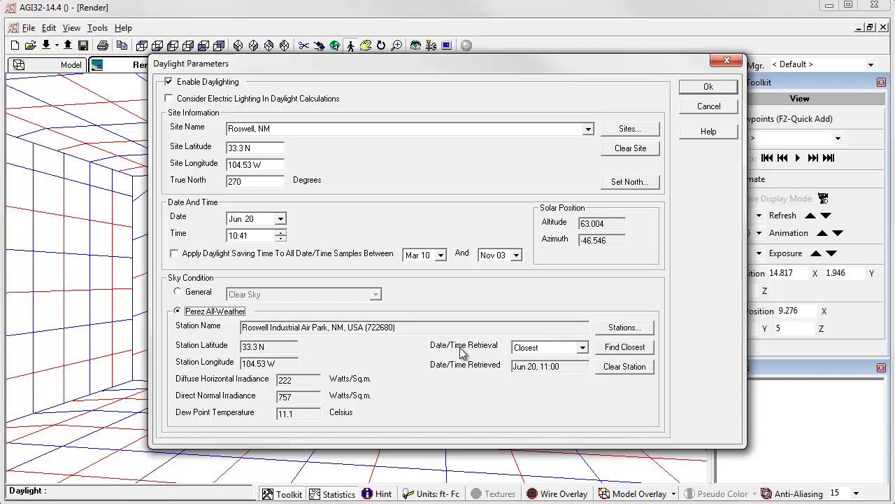
left_click(709, 87)
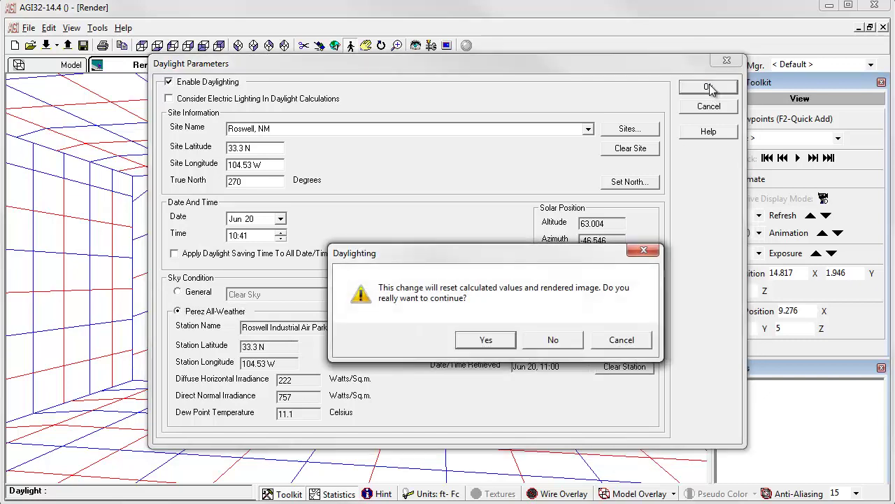
Step: Accept the results reset and enable High adaptive subdivision
left_click(487, 340)
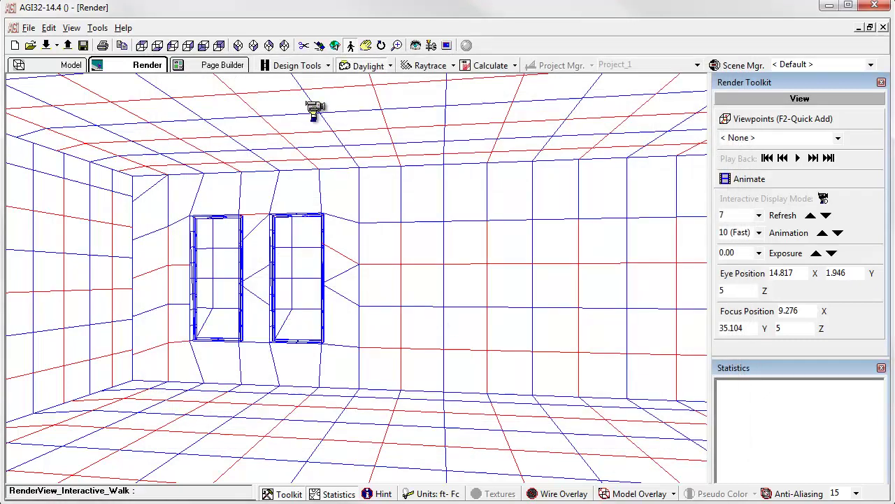
left_click(514, 66)
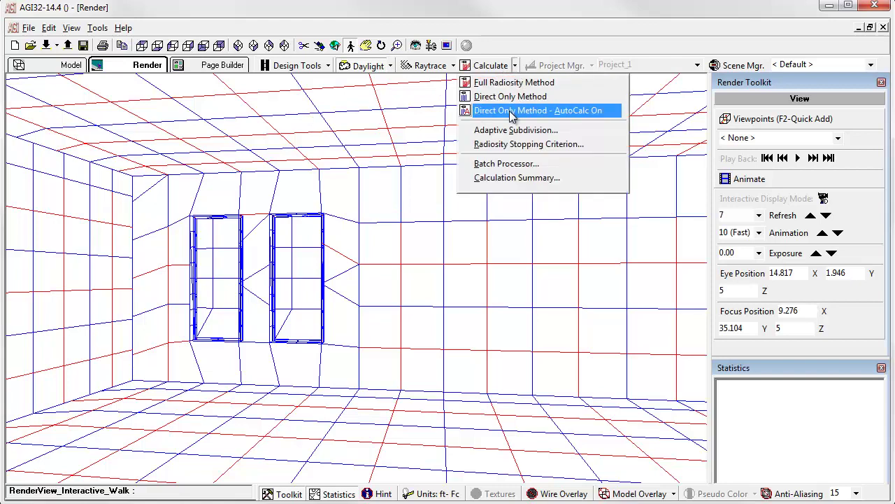
left_click(502, 126)
left_click(408, 177)
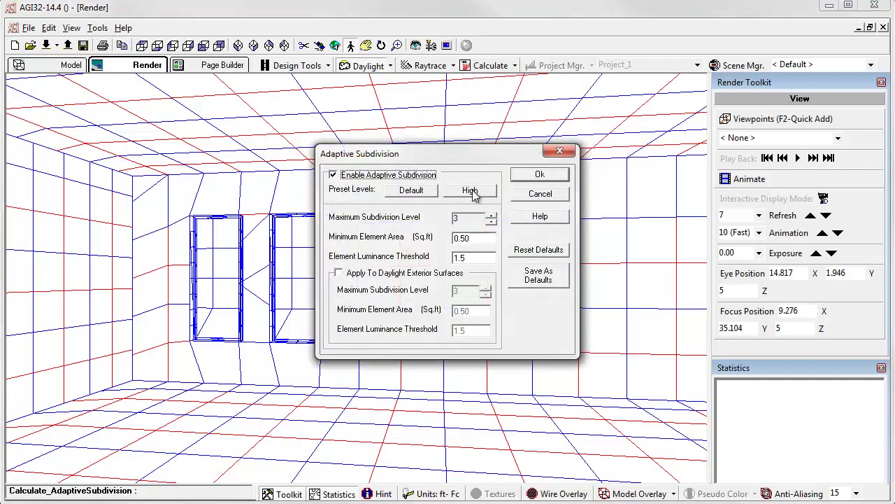
left_click(471, 191)
left_click(539, 174)
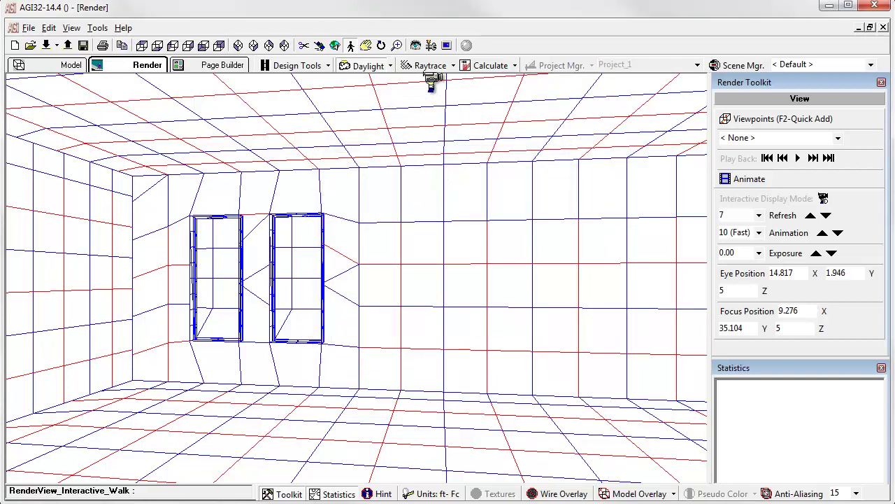
Step: Calculate, view the sunlight patches near the windowed wall, then return to the Model elevation
left_click(485, 66)
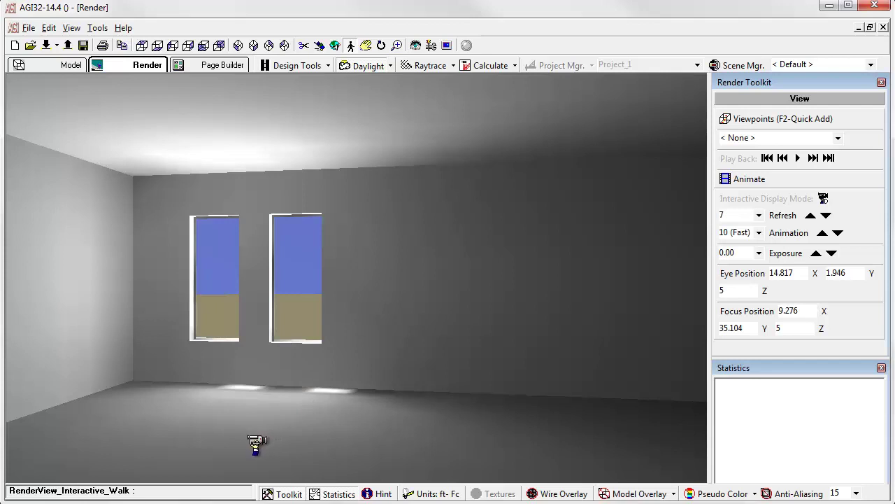
left_click_drag(235, 424, 181, 324)
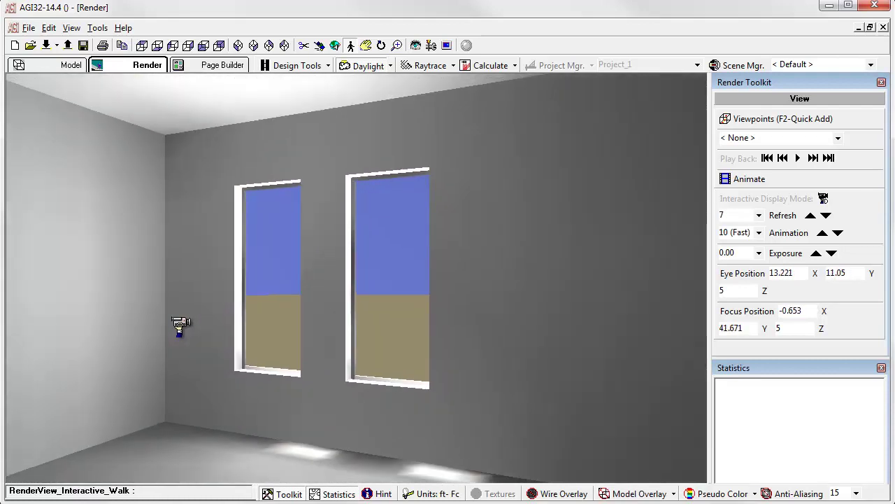
left_click(71, 66)
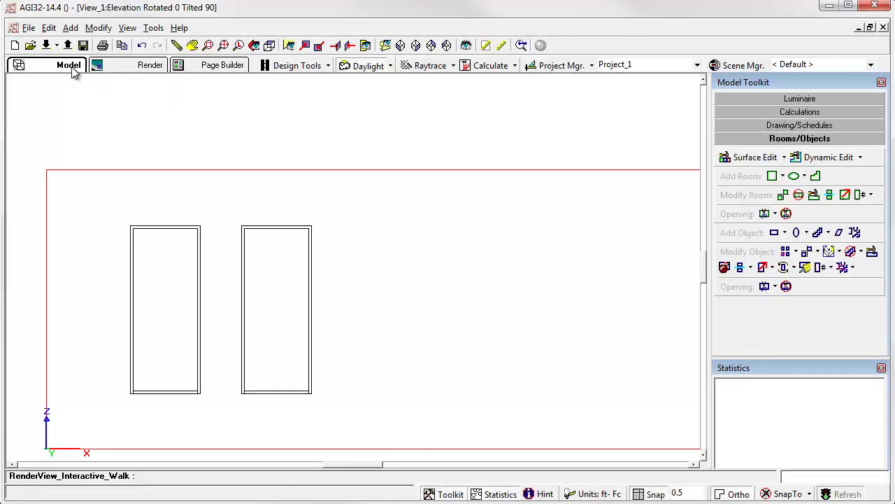
Step: From plan view, show the empty west wall face-on as an elevation
left_click(270, 45)
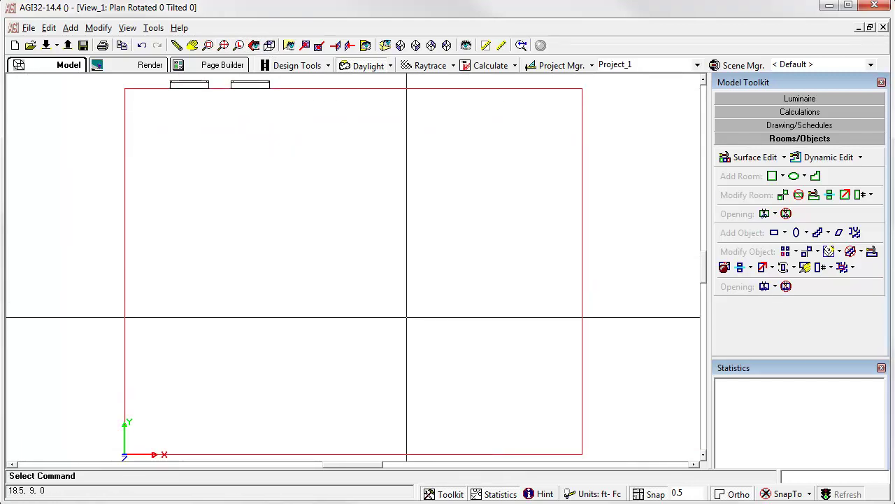
scroll(374, 271, "down", 1)
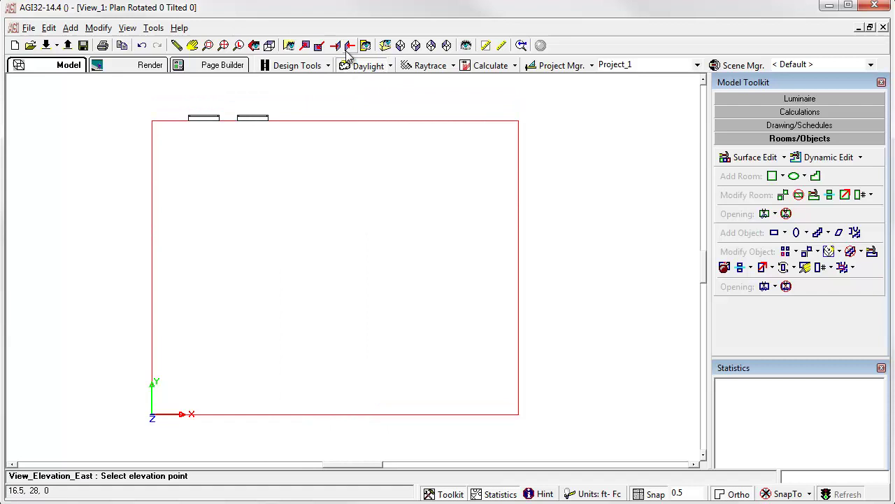
left_click(152, 268)
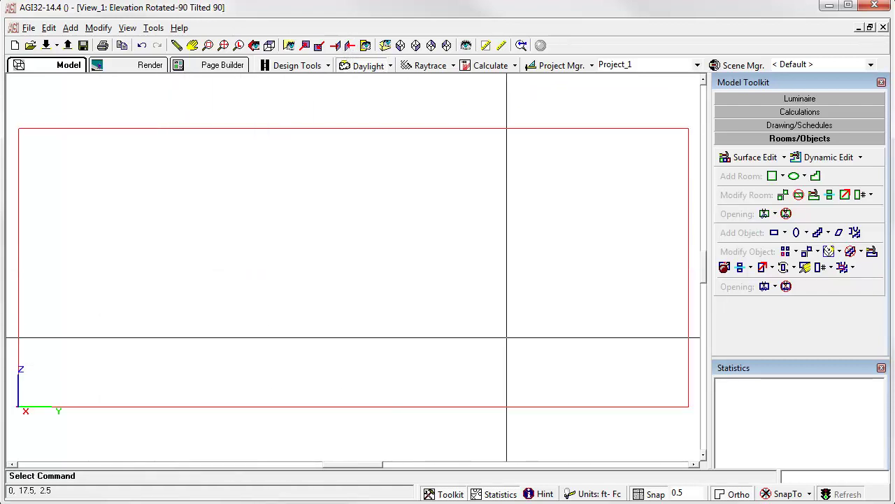
Step: Place a Comm Window 30x72x5d from the Windows library on the west wall at Z 7
left_click(855, 233)
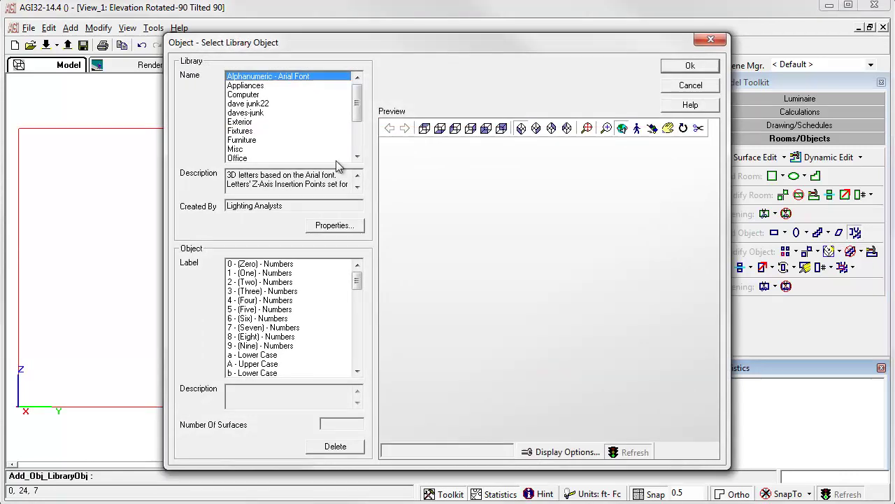
left_click(358, 143)
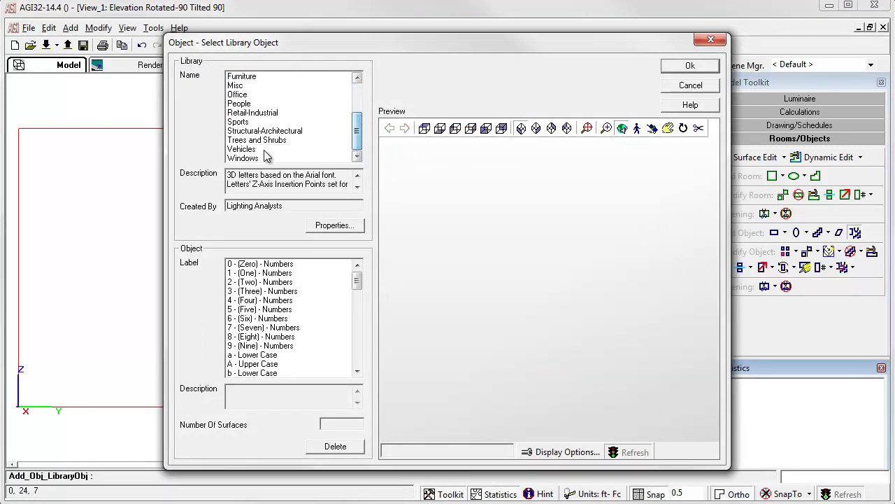
left_click(253, 158)
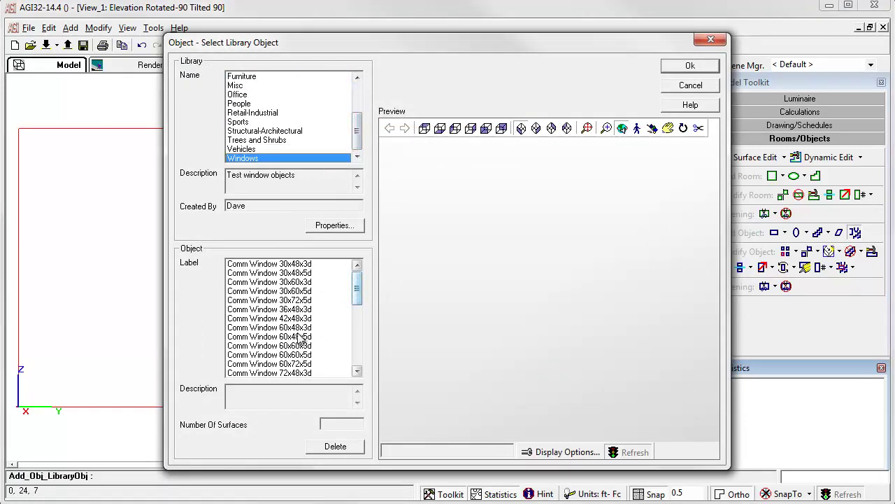
left_click(288, 301)
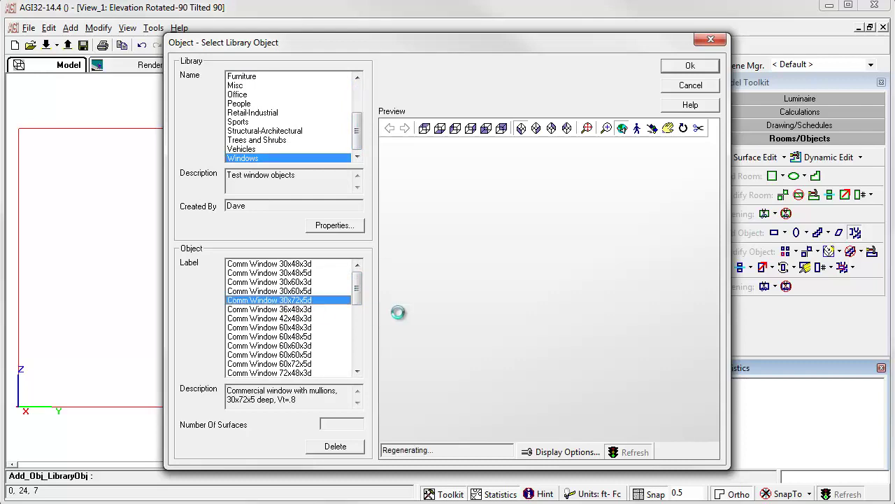
left_click(690, 66)
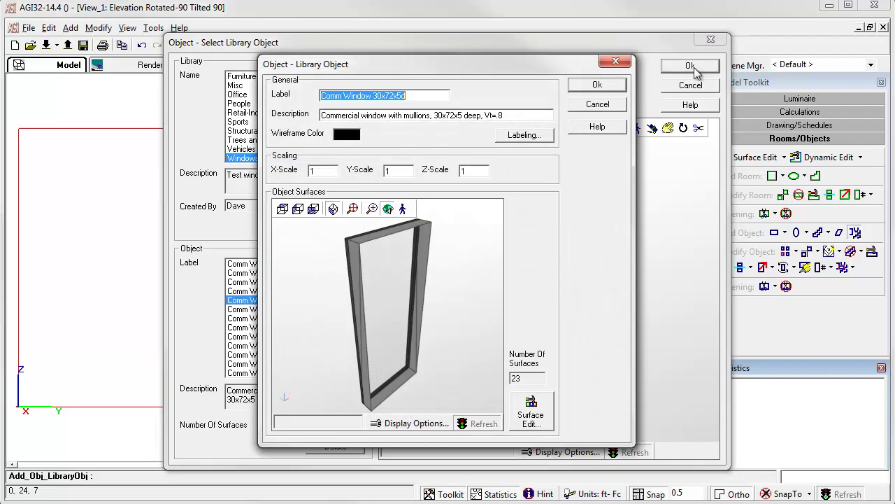
left_click(603, 85)
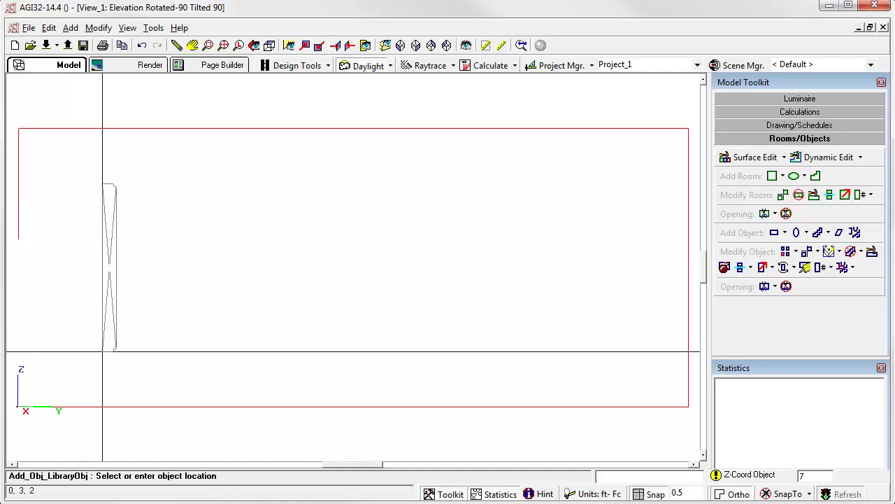
left_click(102, 351)
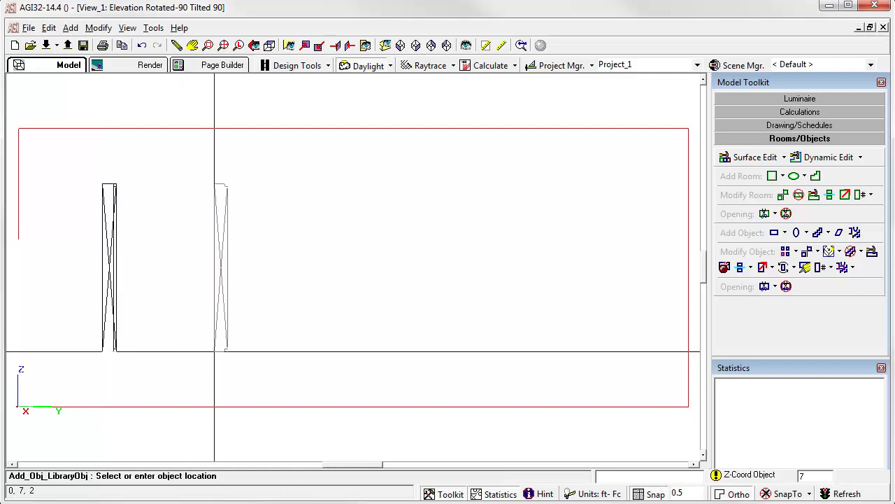
key("Escape")
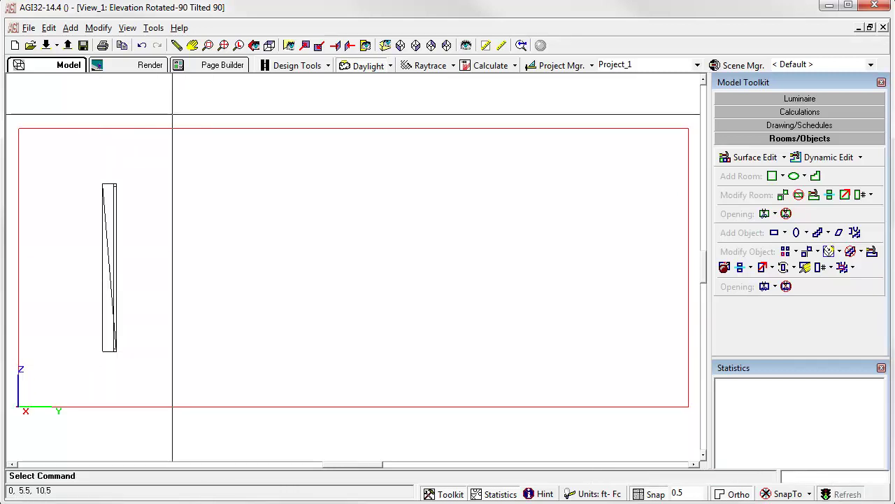
Step: In plan view, rotate the west-wall window 90° about the origin to lie along the wall
left_click(269, 45)
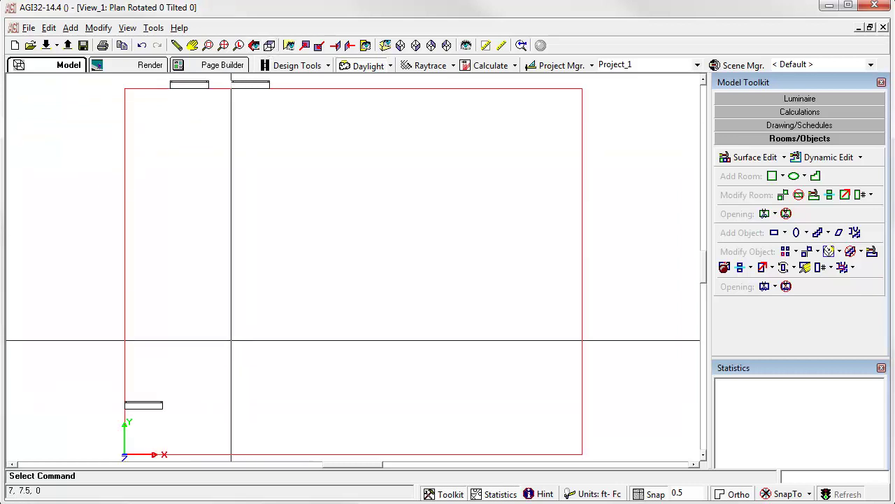
scroll(139, 409, "up", 2)
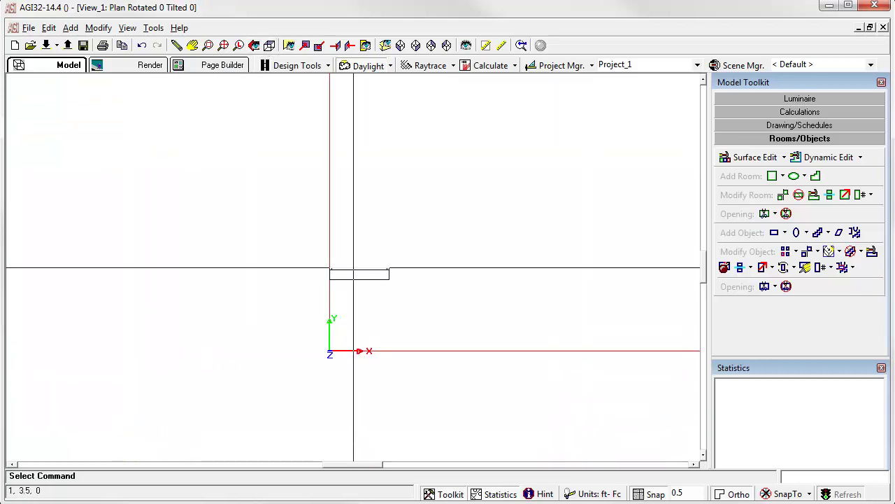
left_click(783, 267)
left_click(354, 279)
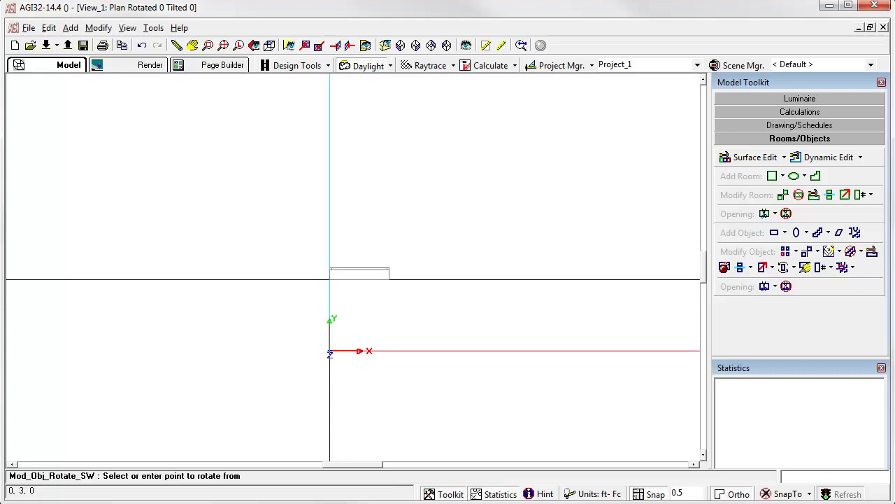
left_click(329, 280)
left_click(330, 233)
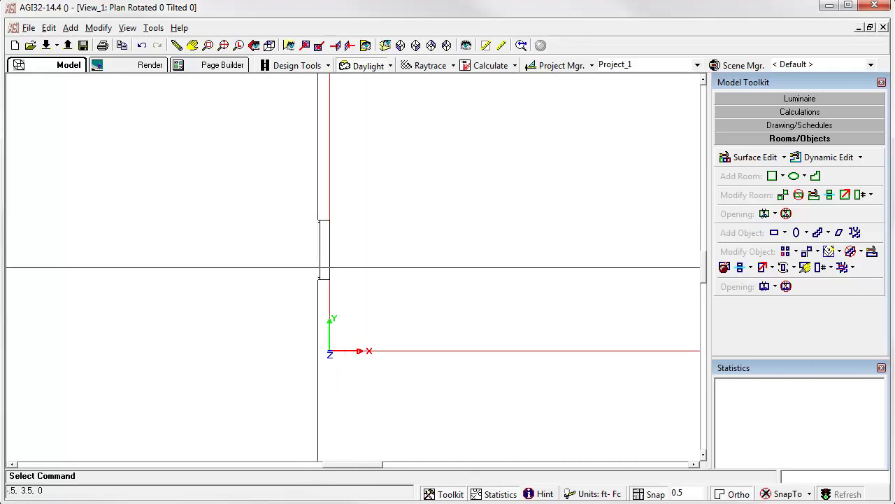
scroll(353, 268, "up", 2)
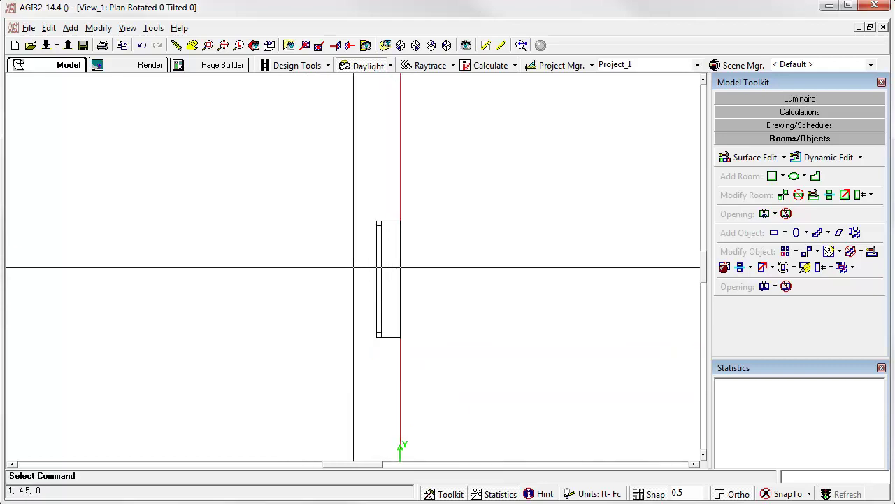
scroll(353, 268, "up", 2)
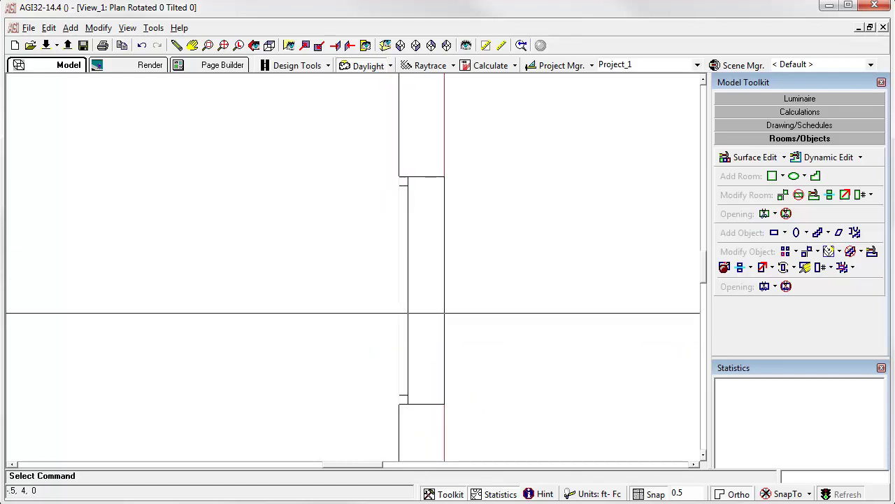
scroll(354, 268, "down", 4)
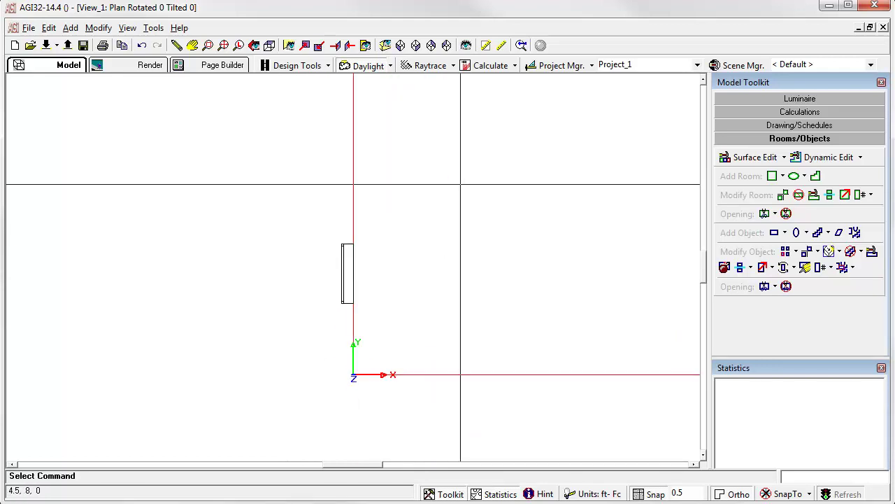
left_click(350, 46)
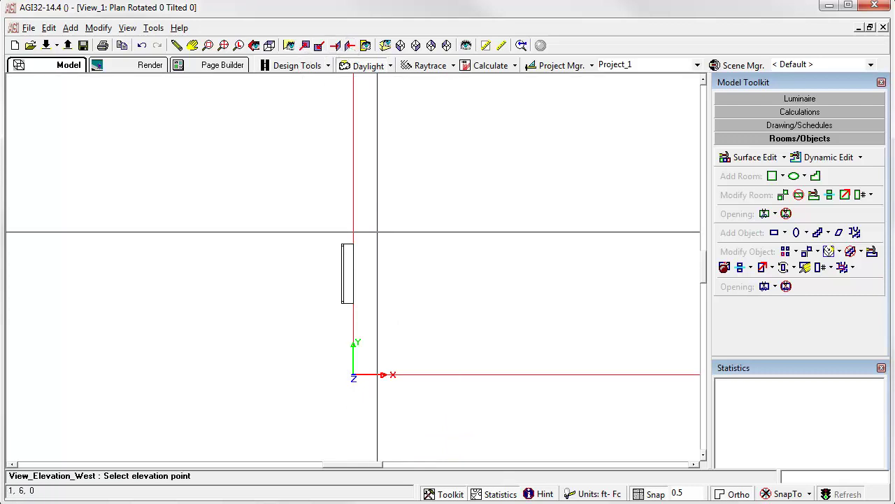
Step: Trace an opening in Wall_4 around the west window with no insert, then view isometrically
left_click(354, 255)
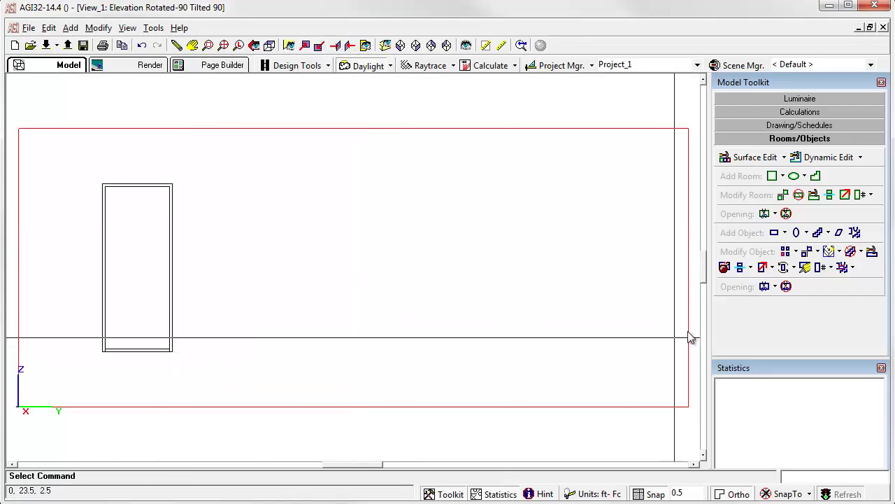
left_click(765, 214)
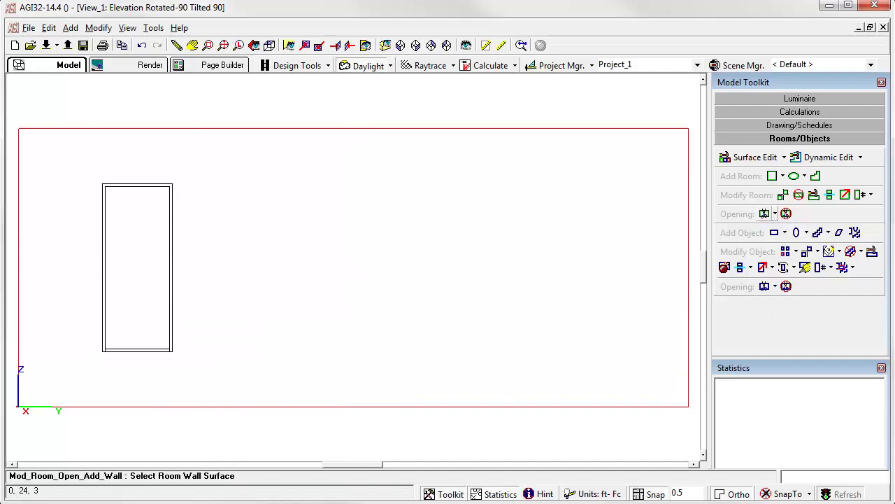
left_click(437, 128)
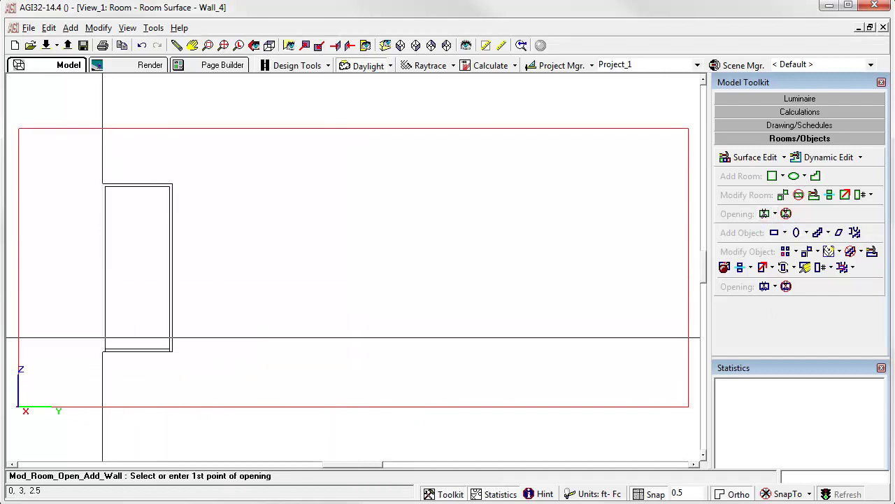
left_click(105, 350)
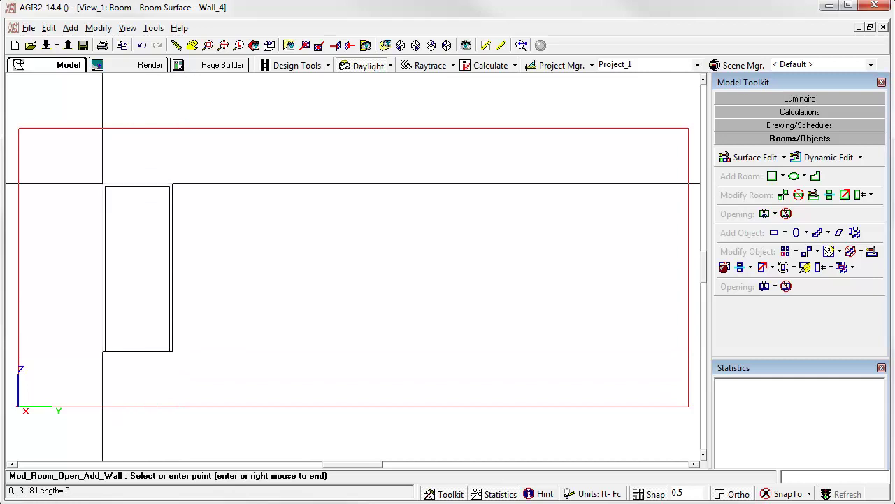
right_click(103, 183)
left_click(620, 341)
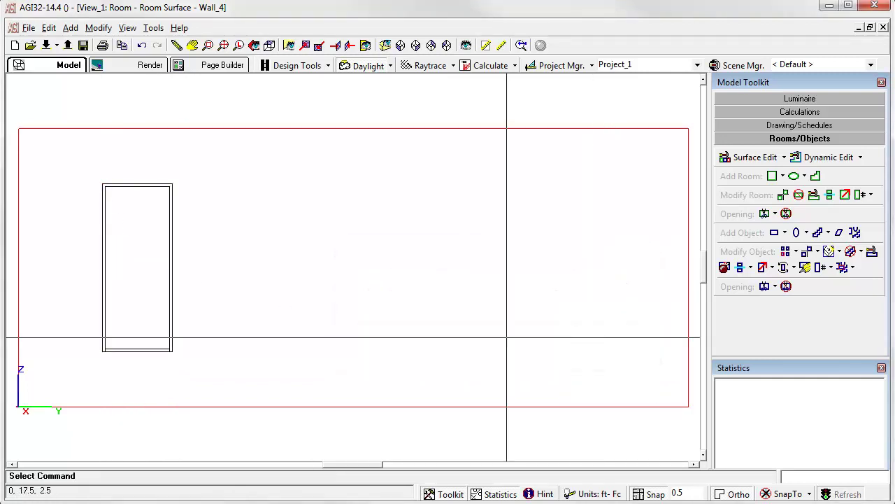
left_click(385, 46)
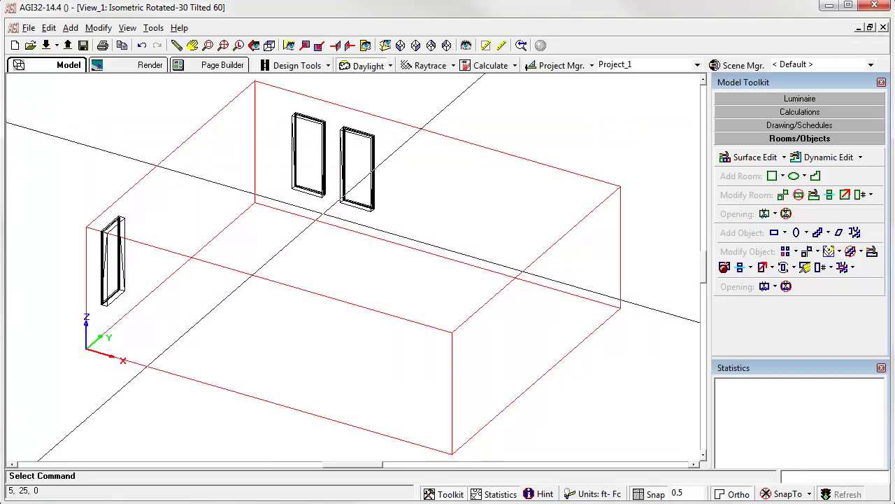
Step: Show the room as a south-wall elevation and bring up the library object selection
left_click(270, 45)
scroll(342, 326, "down", 1)
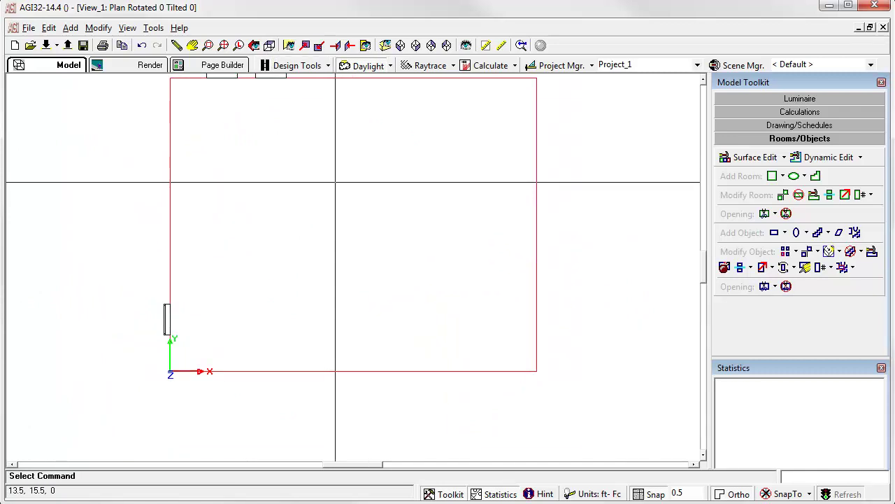
scroll(343, 210, "up", 1)
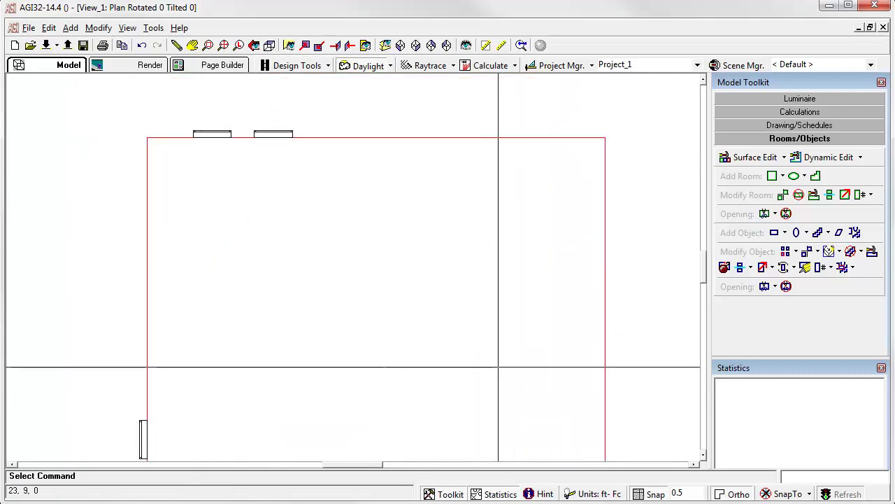
scroll(354, 268, "down", 1)
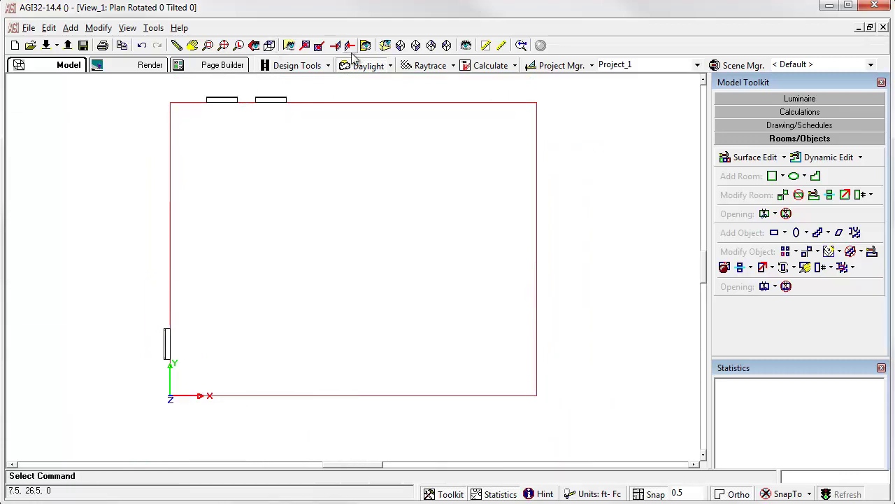
left_click(318, 47)
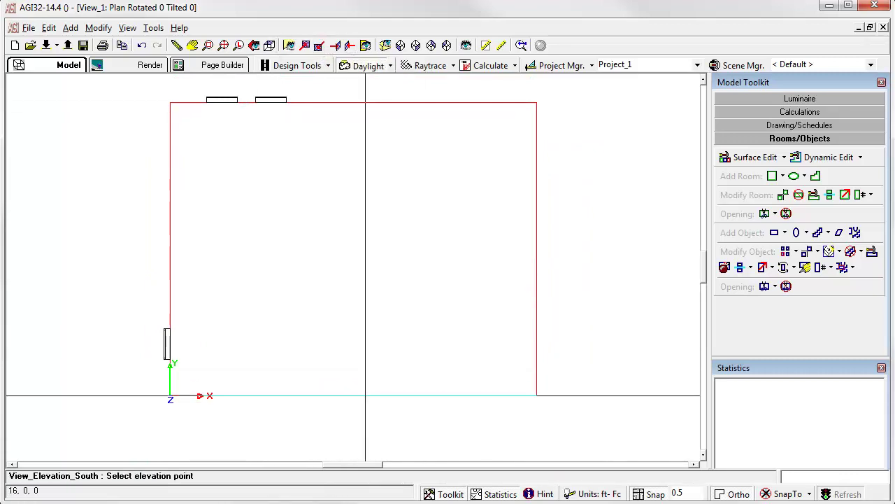
left_click(365, 459)
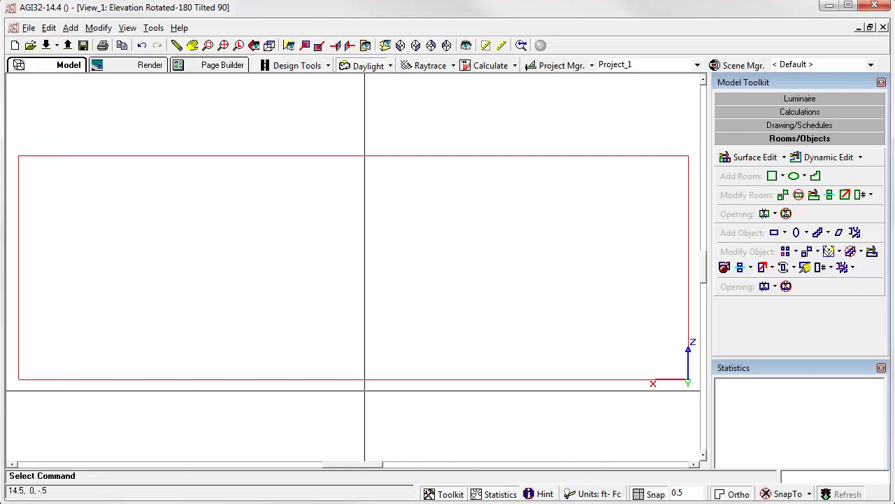
left_click(855, 232)
Step: Place a Comm Window 30x72x5d from the Windows library near the south wall's left end
scroll(353, 140, "down", 2)
left_click(279, 158)
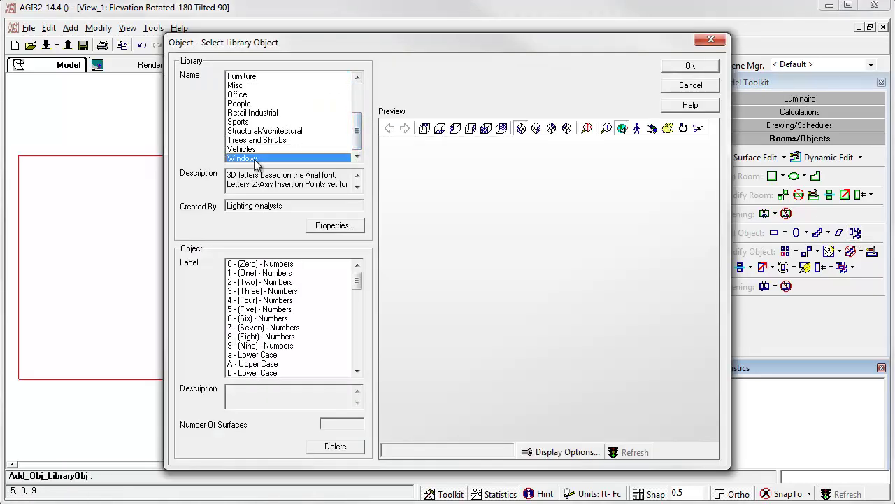
mouse_move(357, 290)
left_mouse_down()
mouse_move(356, 350)
mouse_move(356, 292)
left_mouse_up()
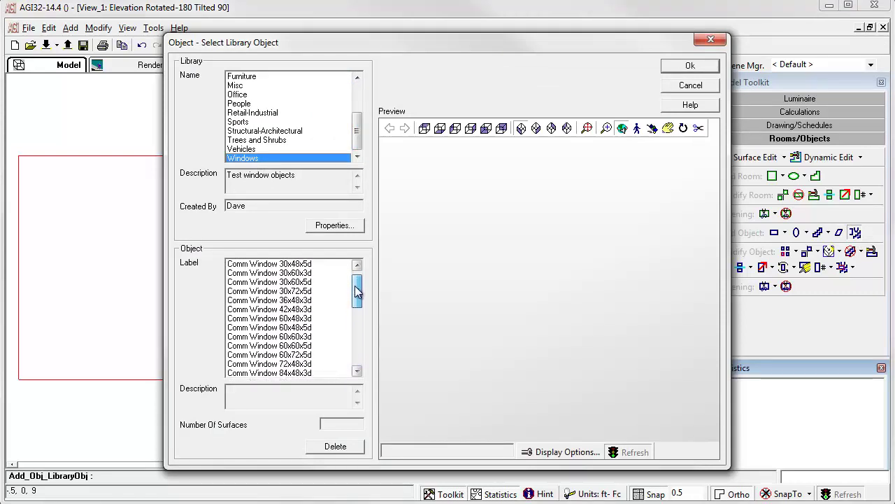
left_click(301, 300)
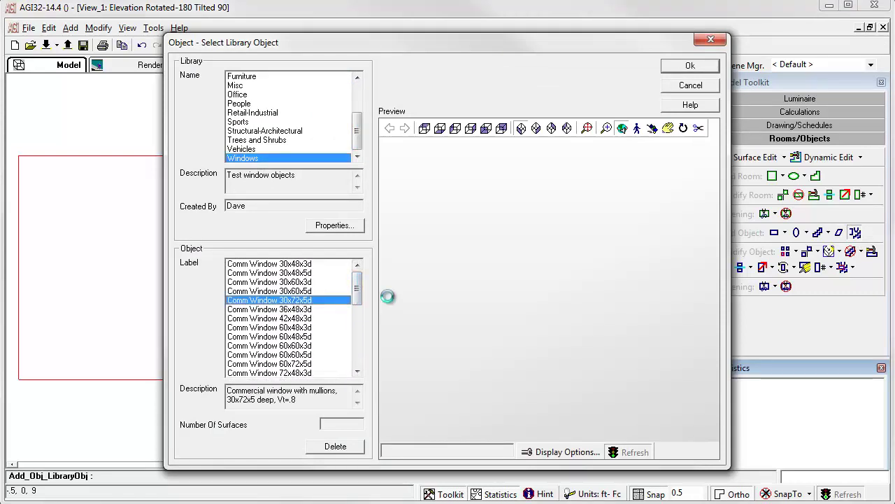
left_click(691, 66)
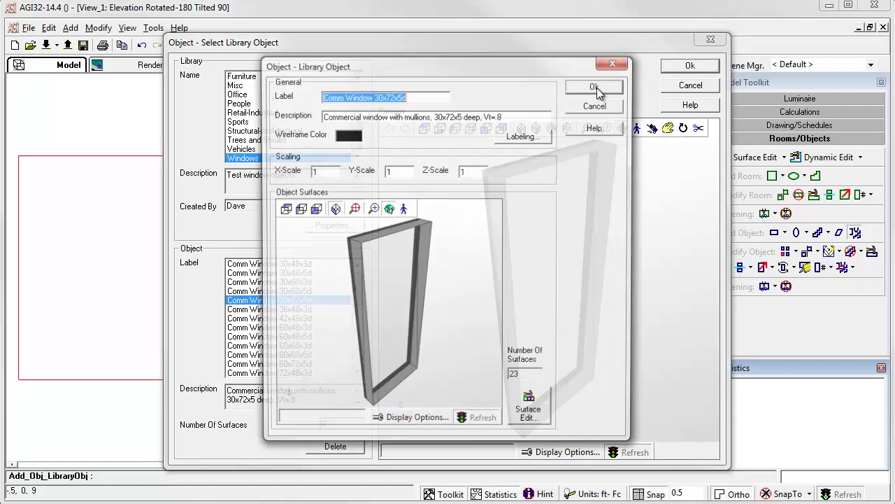
left_click(591, 89)
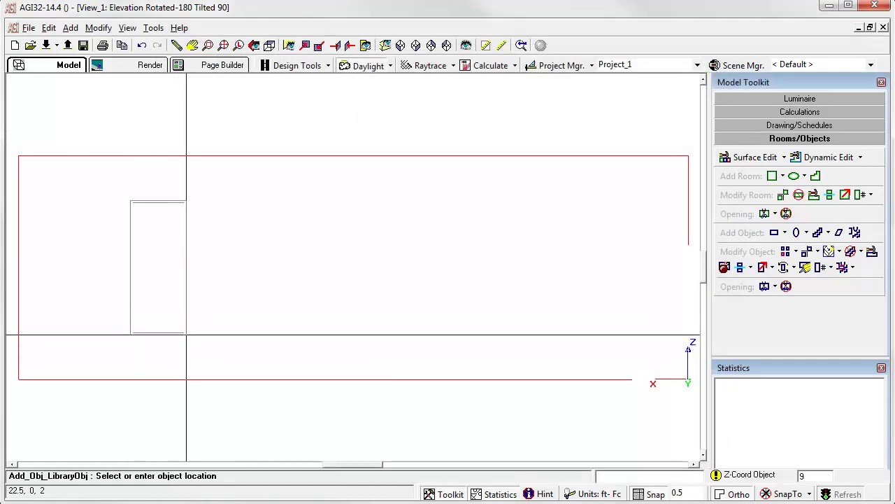
left_click(186, 334)
key("Escape")
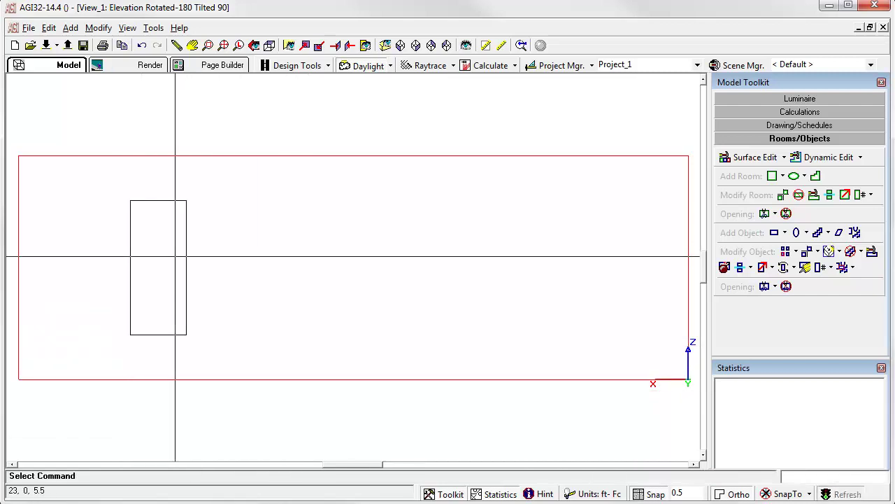
Step: In plan view, rotate the south-wall window 180° about its corner
left_click(270, 46)
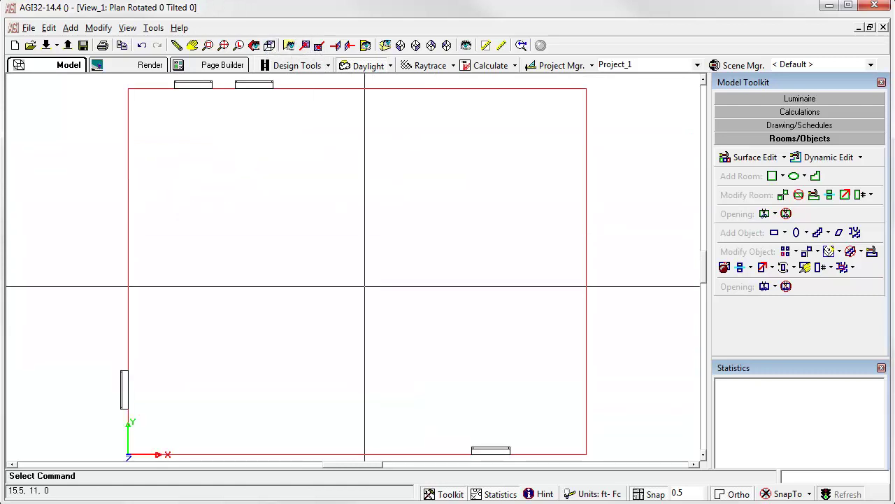
scroll(451, 391, "up", 3)
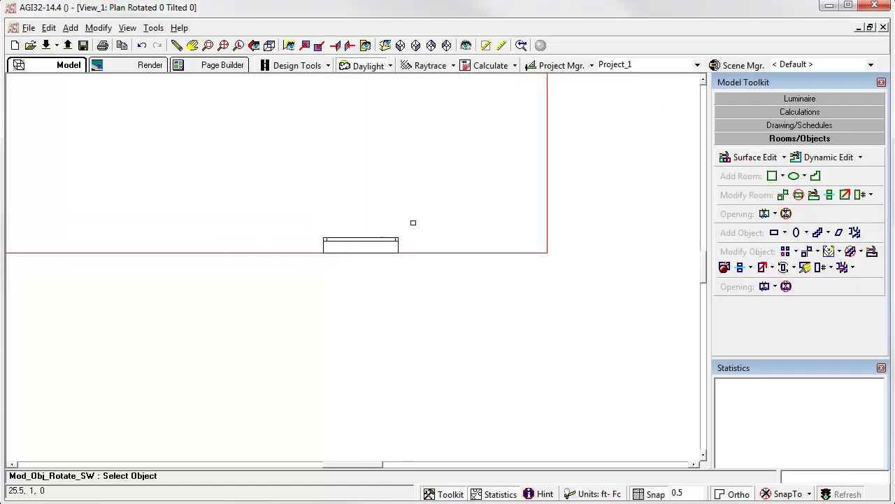
left_click(395, 245)
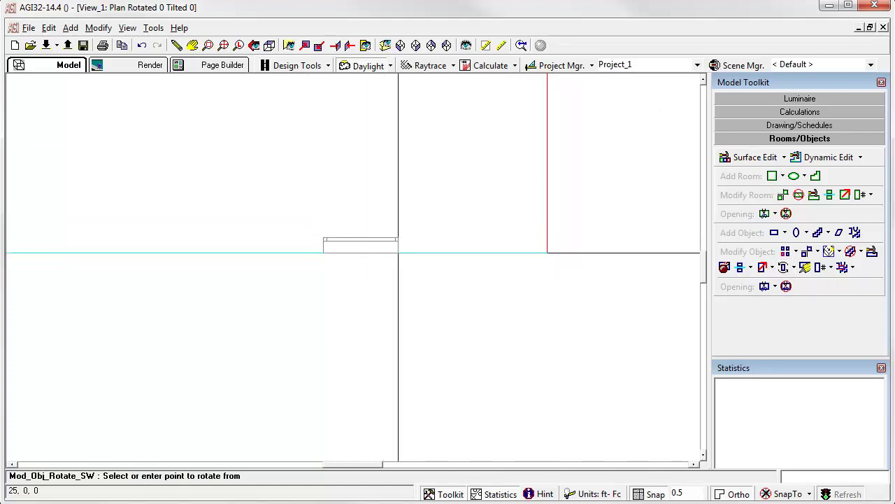
left_click(399, 252)
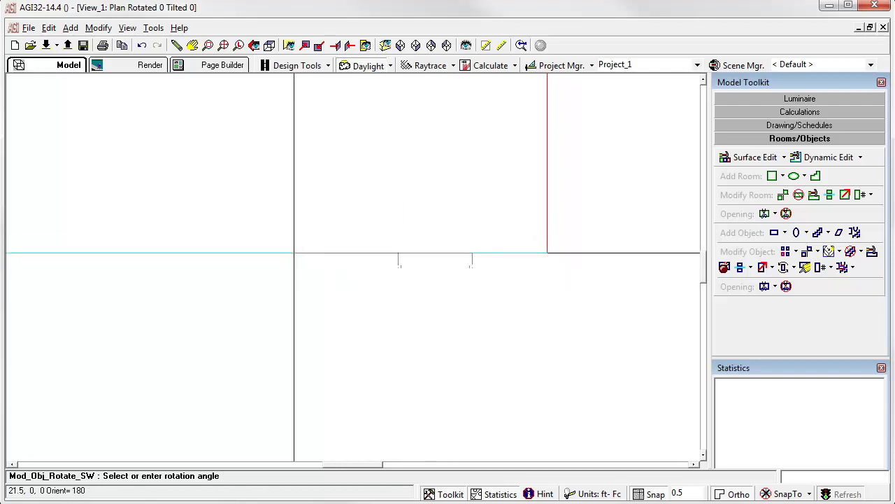
left_click(294, 252)
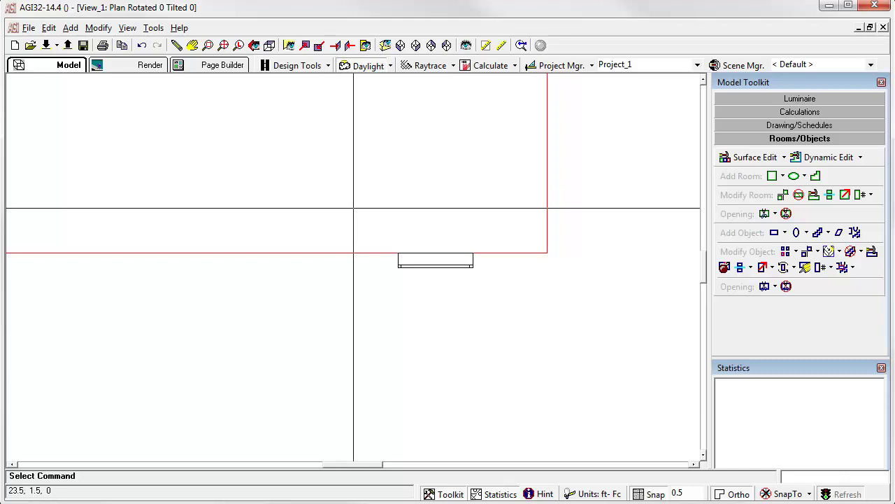
Step: Switch to an elevation view looking at the south wall
left_click(319, 46)
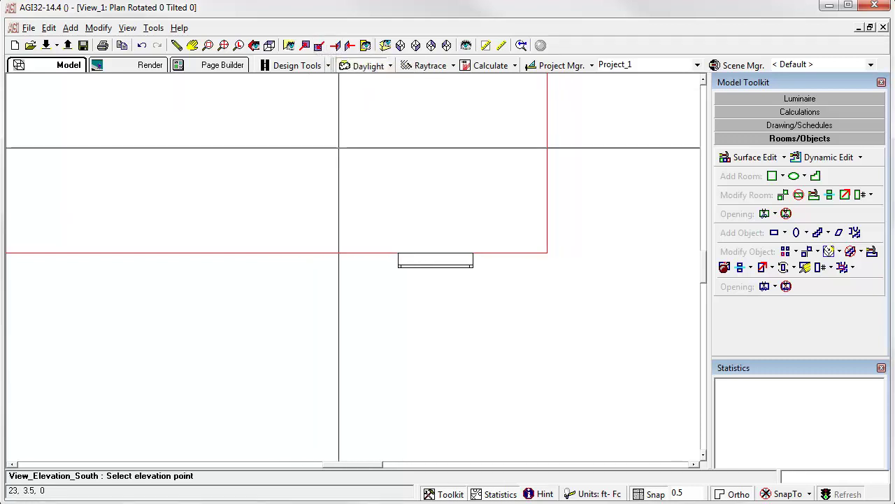
left_click(340, 252)
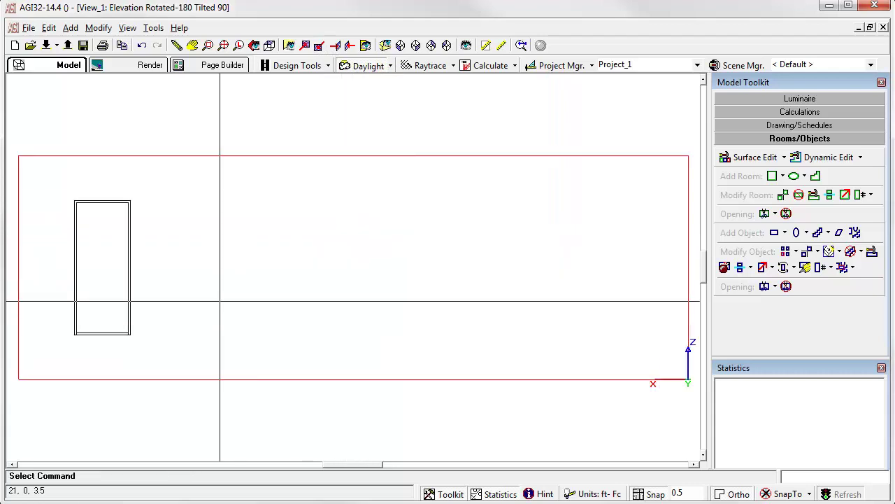
scroll(96, 300, "up", 2)
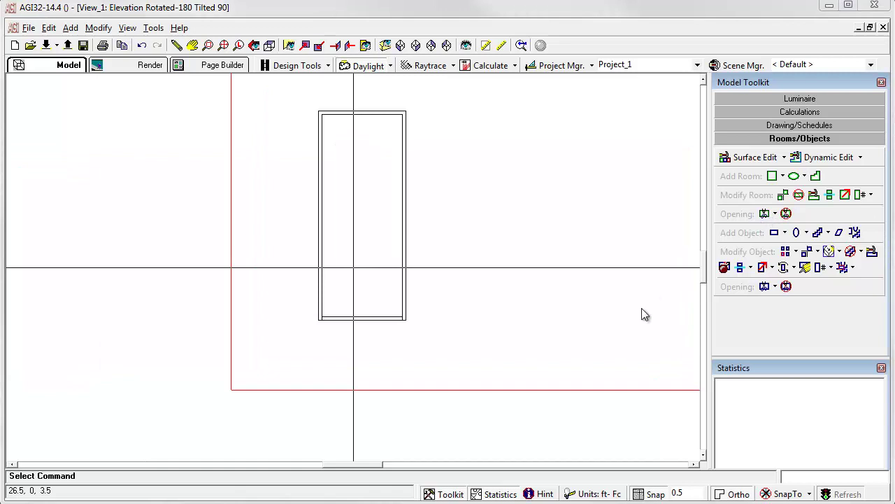
Step: Cut an opening in Wall_1 traced around the Comm Window, with no insert
left_click(765, 214)
left_click(440, 389)
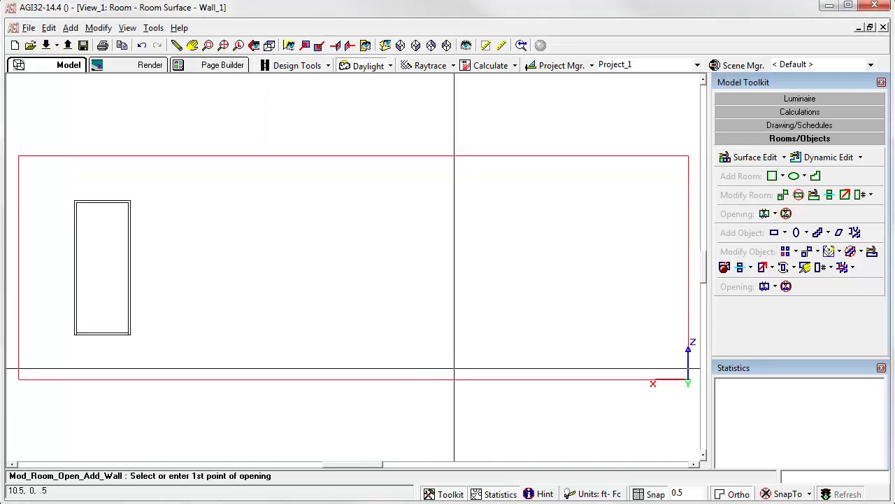
scroll(353, 268, "up", 2)
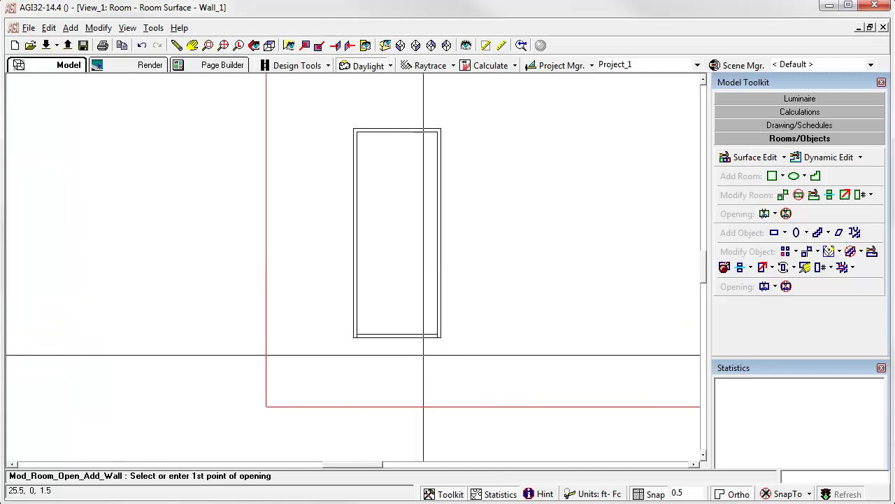
left_click(354, 337)
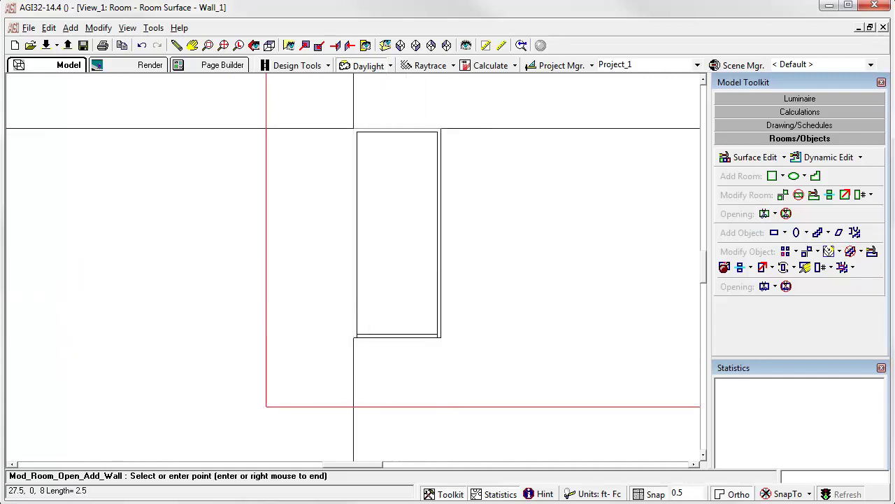
left_click(354, 128)
right_click(355, 128)
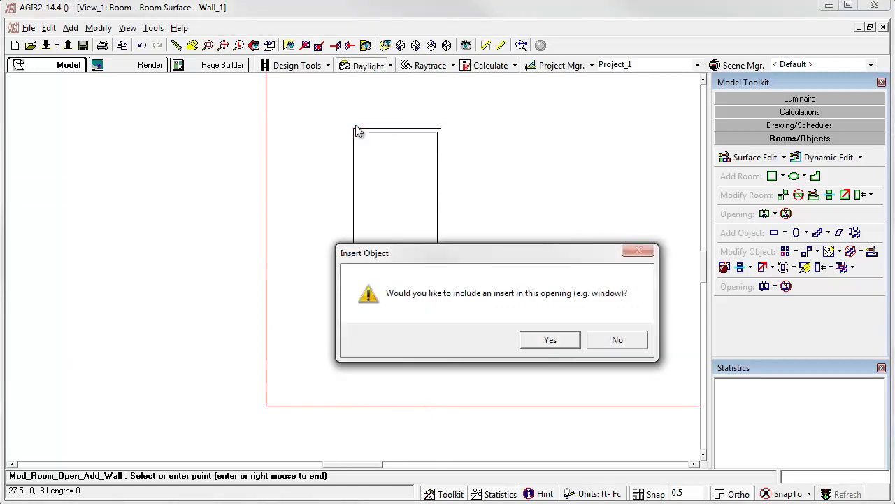
left_click(613, 340)
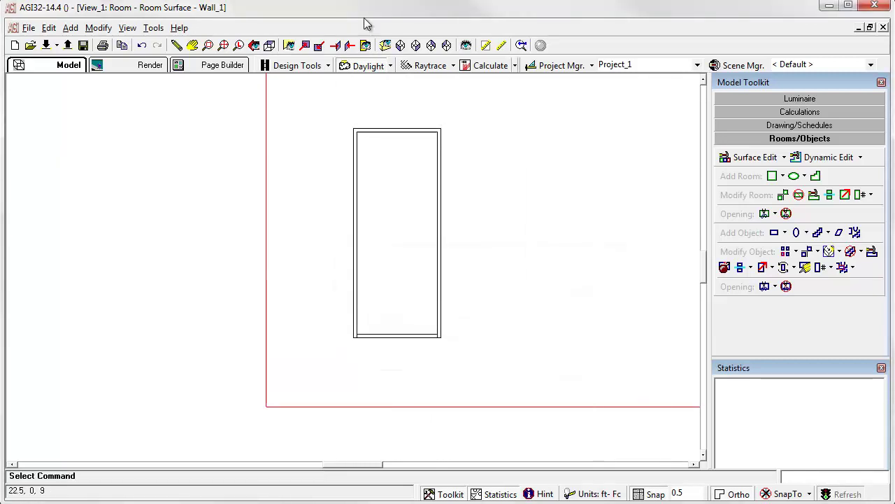
Step: Calculate lighting in Render mode from Top view, then tilt the camera to see the windows
left_click(149, 65)
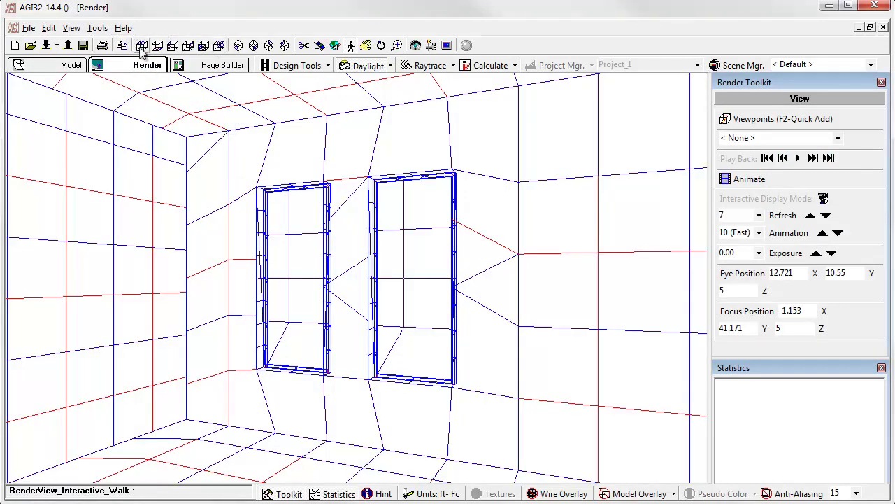
left_click(141, 46)
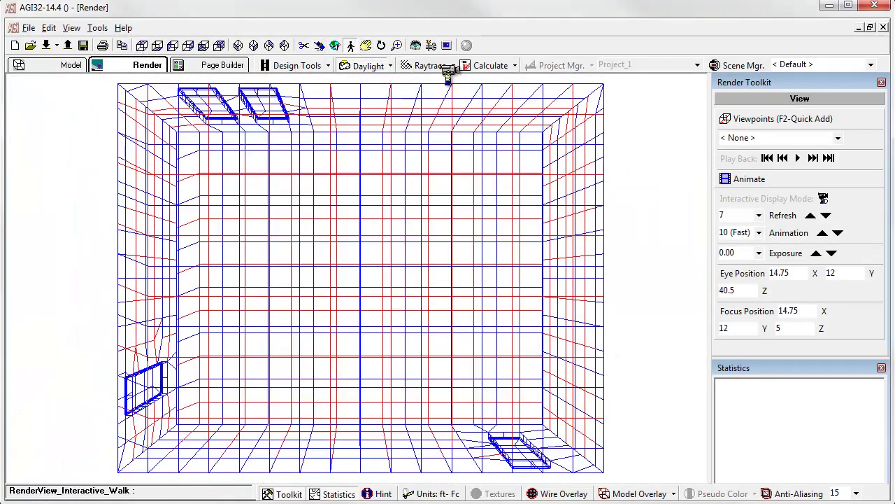
left_click(492, 67)
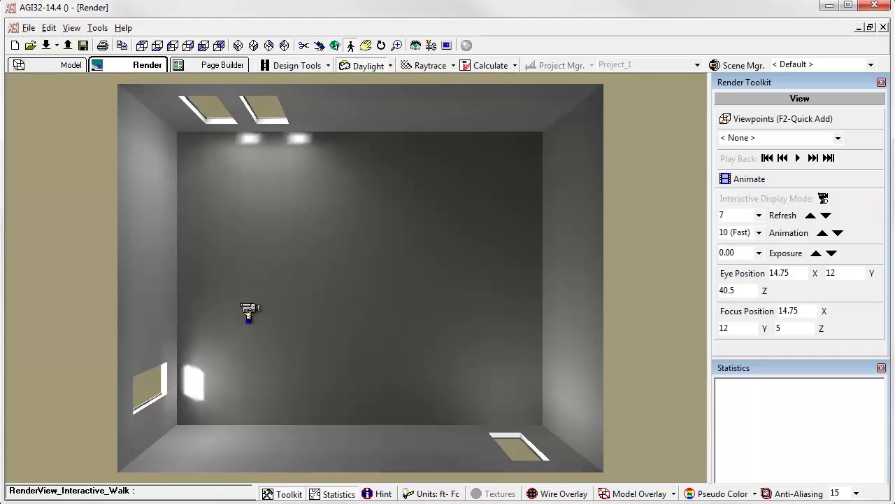
left_click_drag(250, 313, 364, 145)
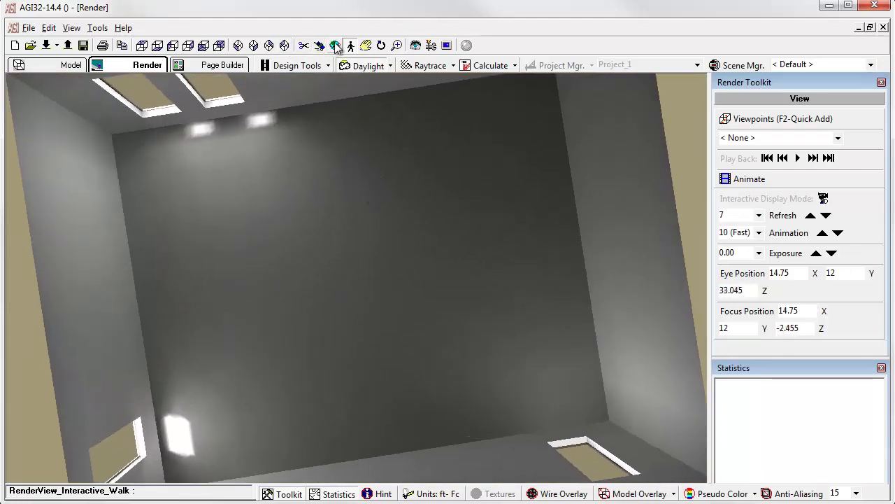
left_click_drag(370, 180, 220, 227)
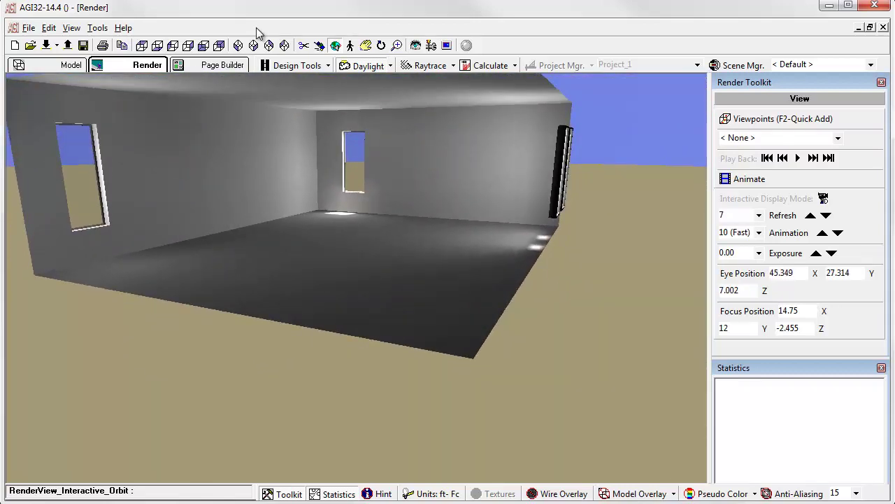
Step: Walk the camera into the rendered room and turn to face a daylit window
left_click_drag(297, 221, 321, 214)
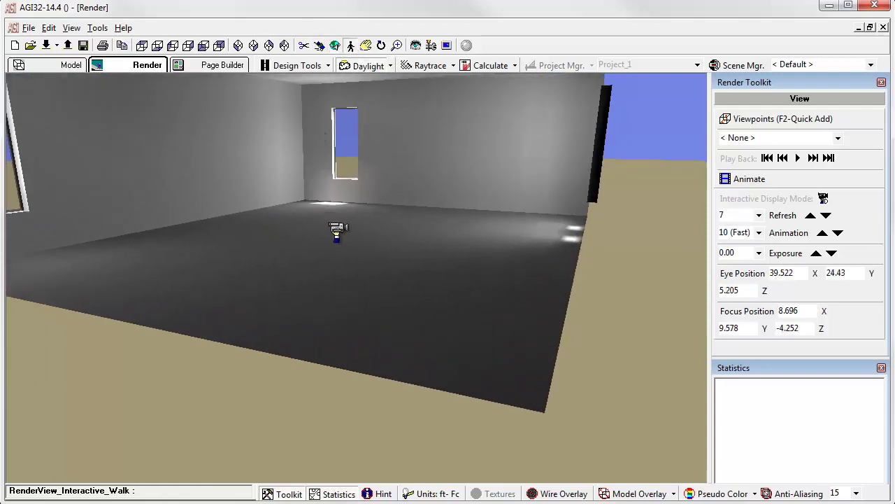
left_click(338, 231)
left_click_drag(408, 235, 349, 291)
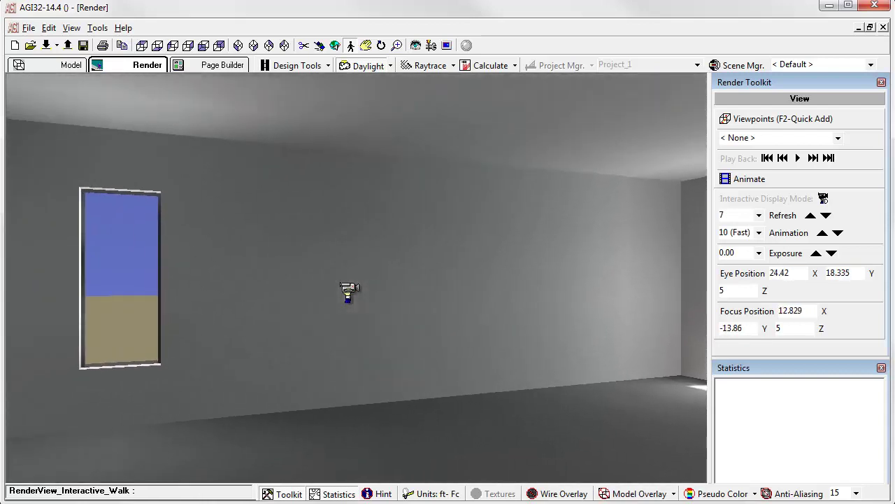